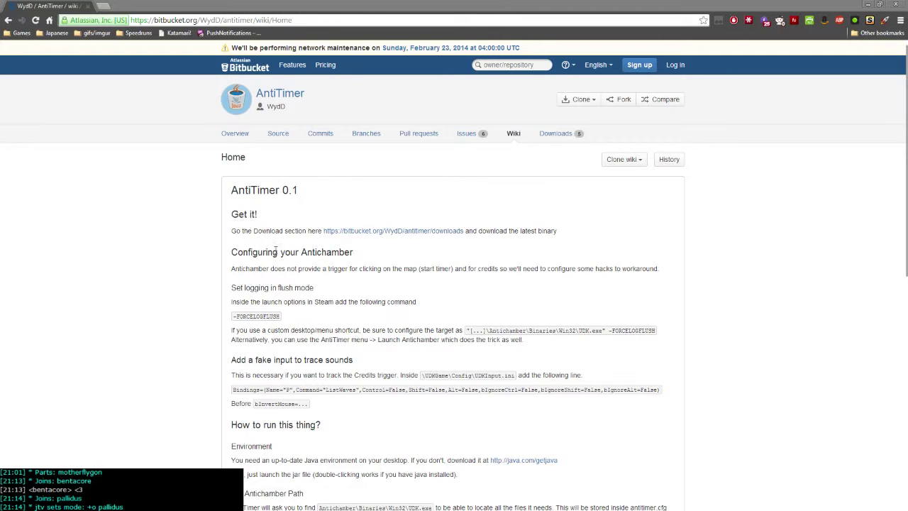
- Select, then deselect, the 'Get it!' setup instructions on the AntiTimer wiki
left_click(232, 216)
left_click_drag(232, 216, 397, 408)
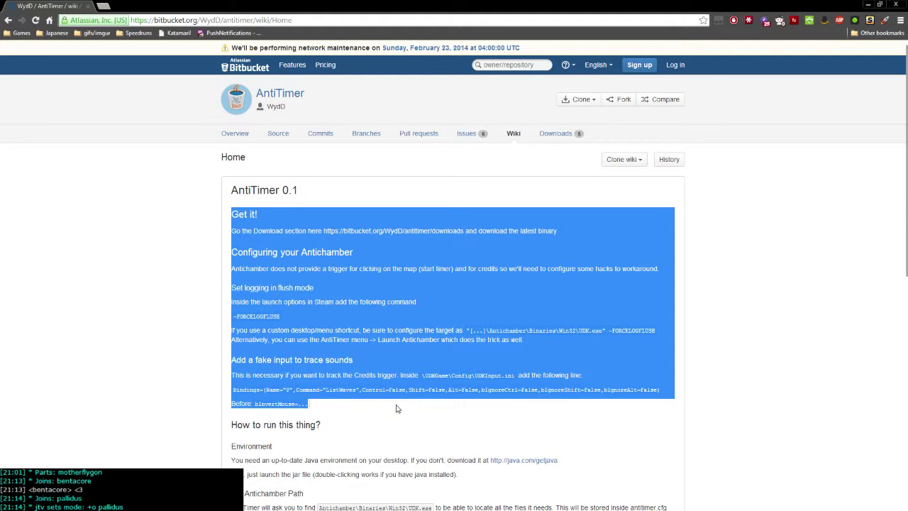
left_click(330, 406)
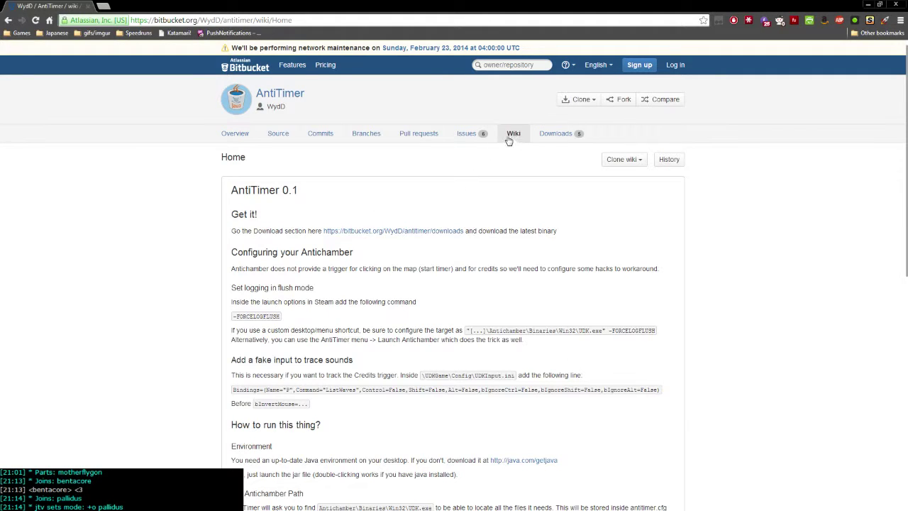
- Download antitimer-0.1.0.3.jar from the repository's Downloads list and minimize Chrome
left_click(564, 134)
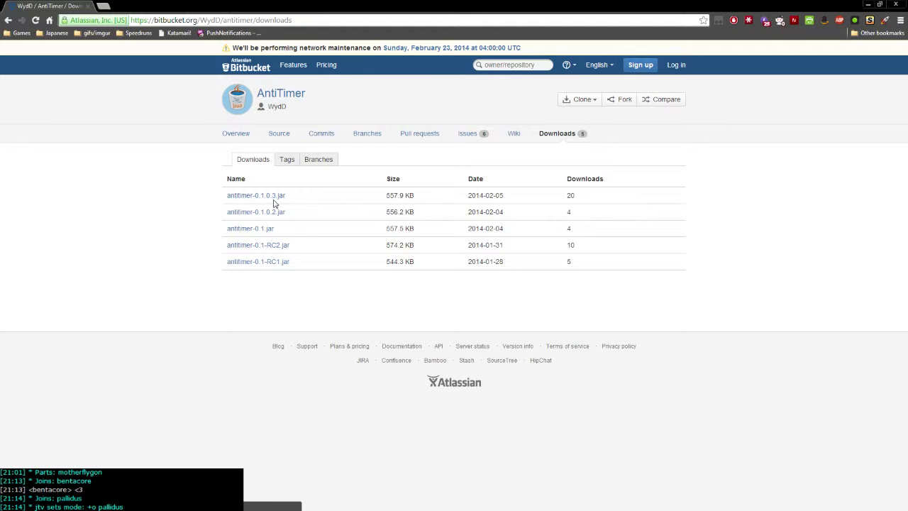
left_click(263, 202)
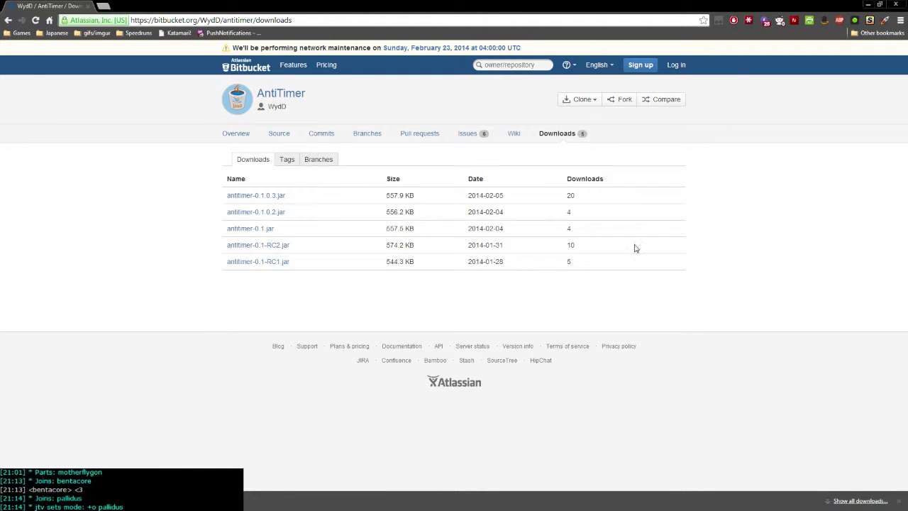
left_click(868, 4)
- Create a new folder on the desktop, keeping its default name
right_click(425, 213)
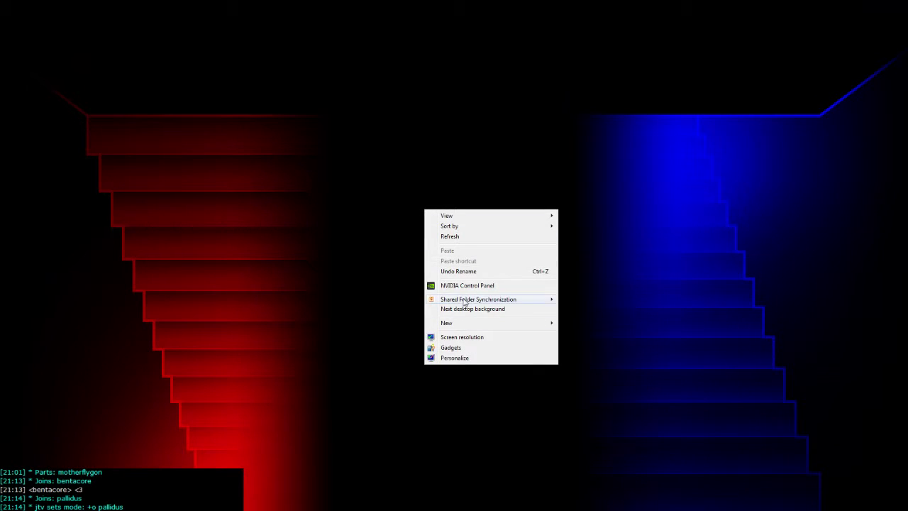
mouse_move(504, 328)
left_click(603, 323)
key("Return")
left_click(559, 241)
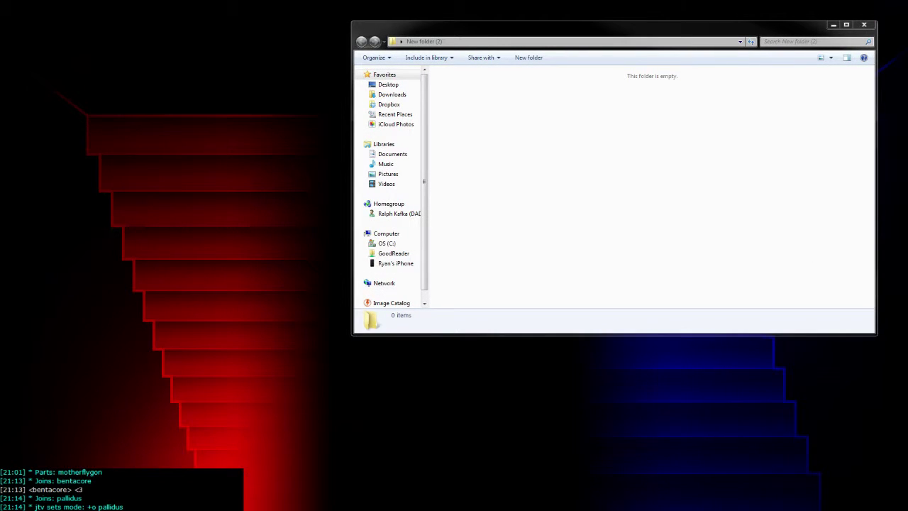
- Move the downloaded jar into the new folder, rename it antitimer-0.1.0.3.jar, and return to the wiki
key("alt+Tab")
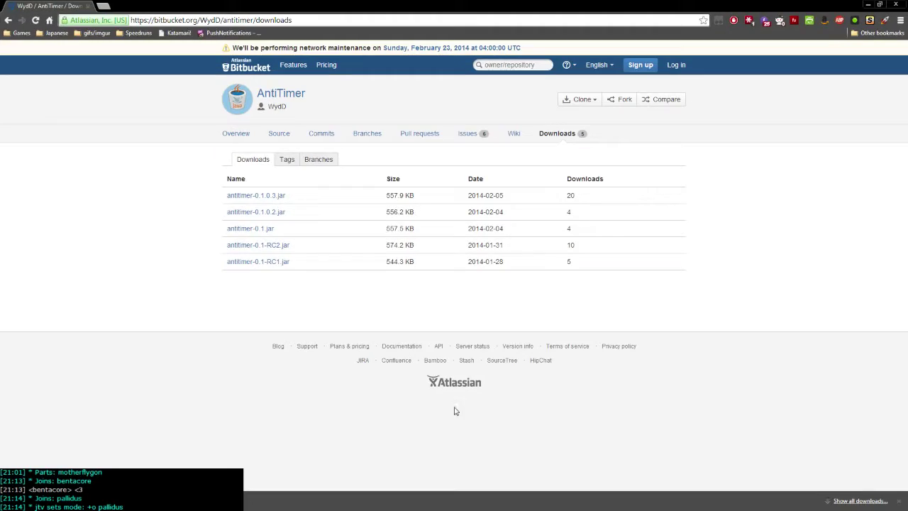
left_click_drag(440, 415, 702, 226)
key("F2")
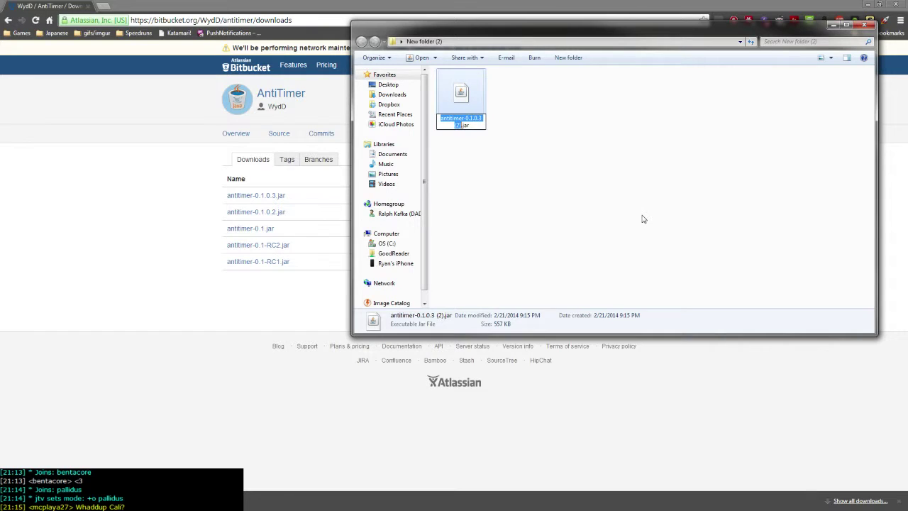
key("Right")
key("Return")
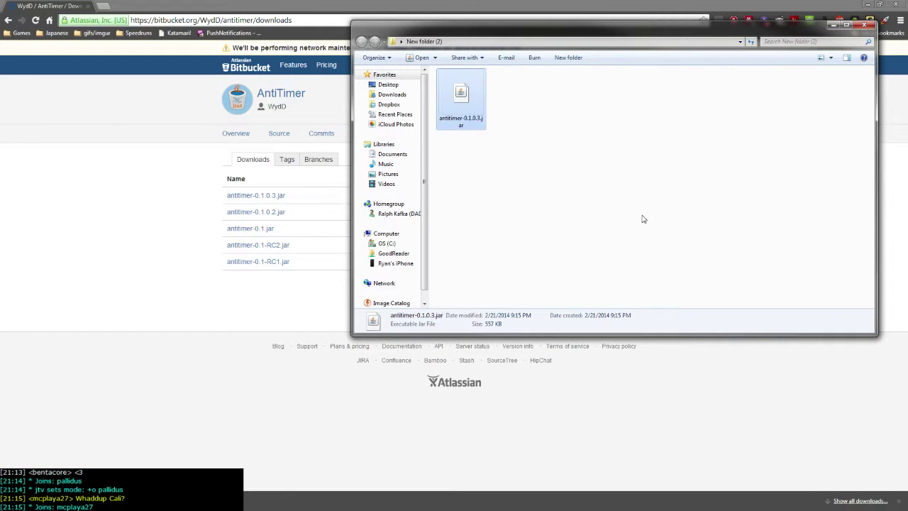
left_click(643, 219)
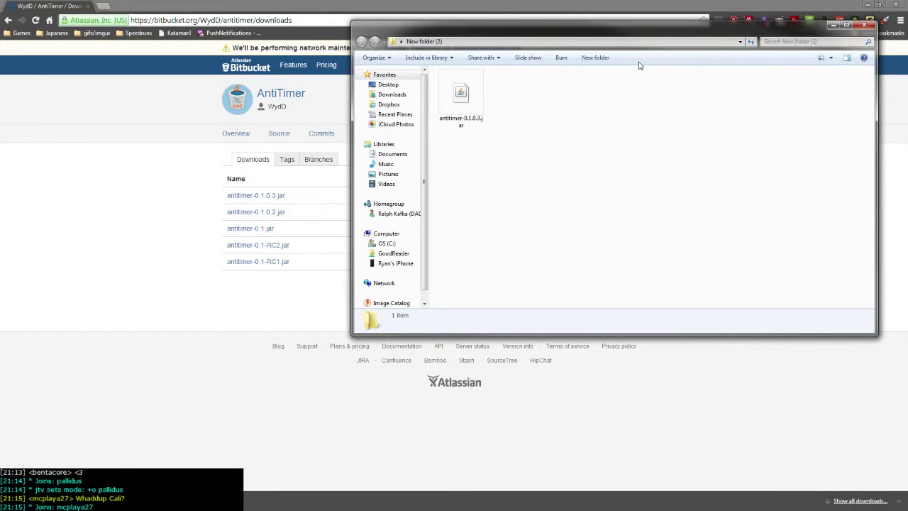
left_click(108, 182)
left_click(557, 134)
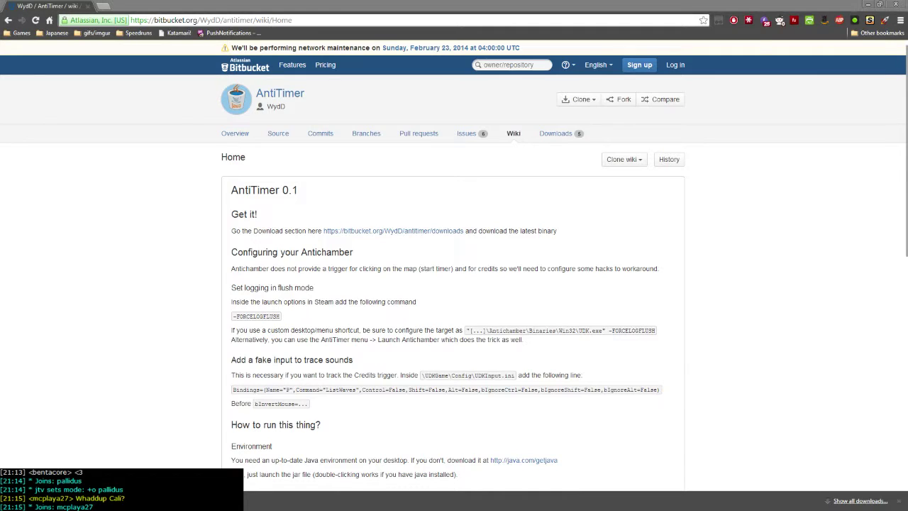
- Launch the AntiTimer jar and browse its file picker to C:\Program Files (x86)
key("alt+Tab")
left_click(469, 89)
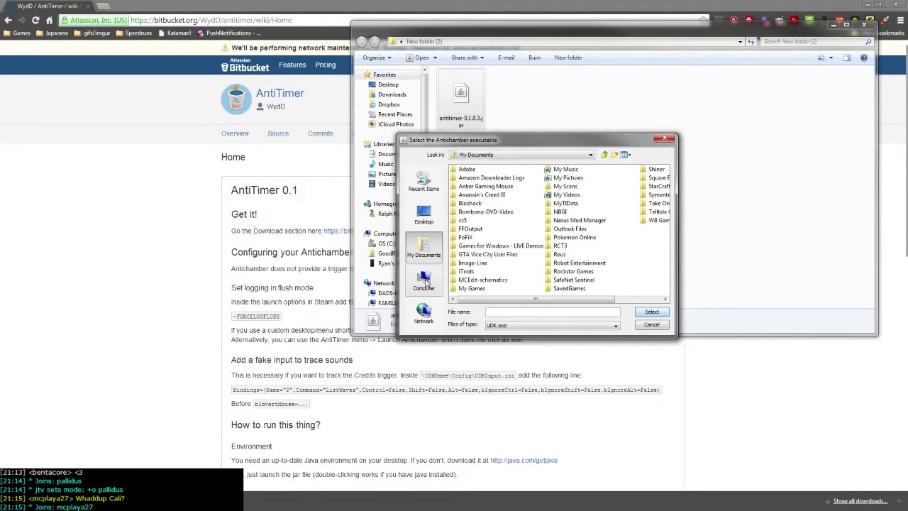
left_click(425, 281)
left_click(469, 171)
double_click(470, 171)
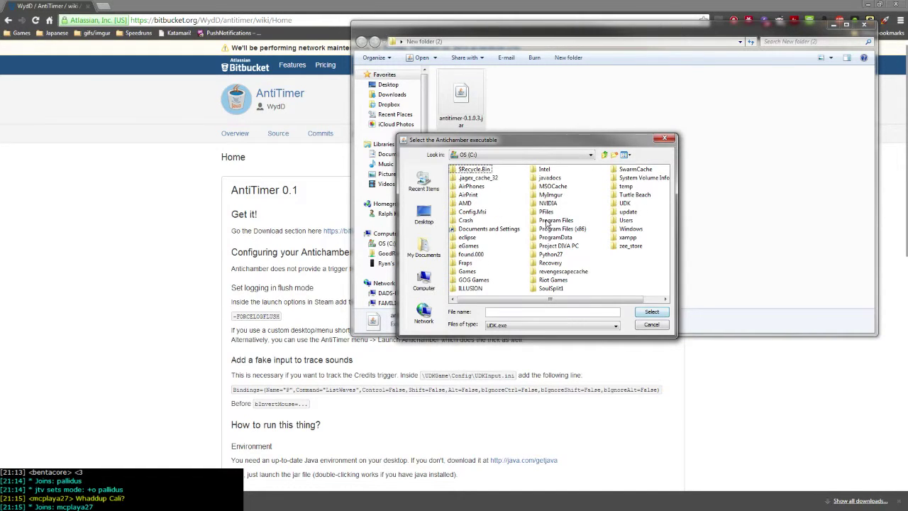
double_click(547, 227)
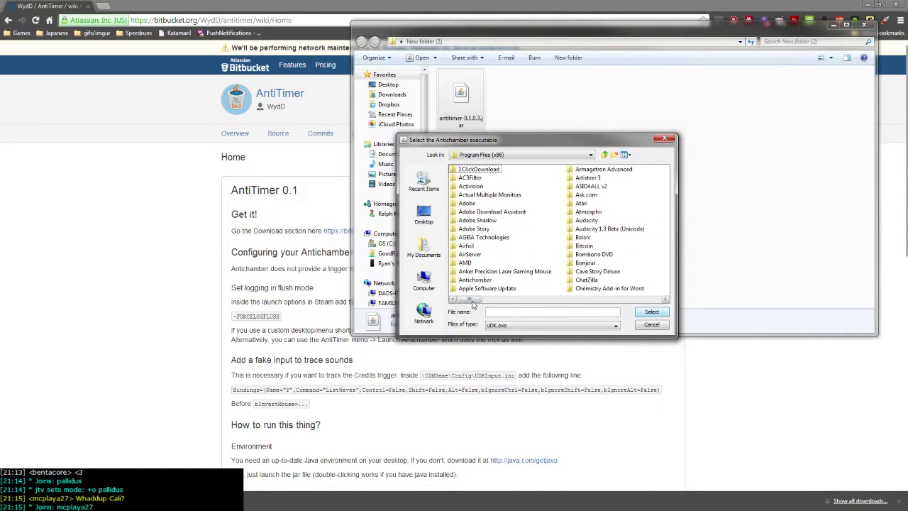
left_click_drag(472, 304, 614, 279)
- Select UDK.exe in Steam\steamapps\common\Antichamber\Binaries\Win32 as the Antichamber executable
double_click(465, 196)
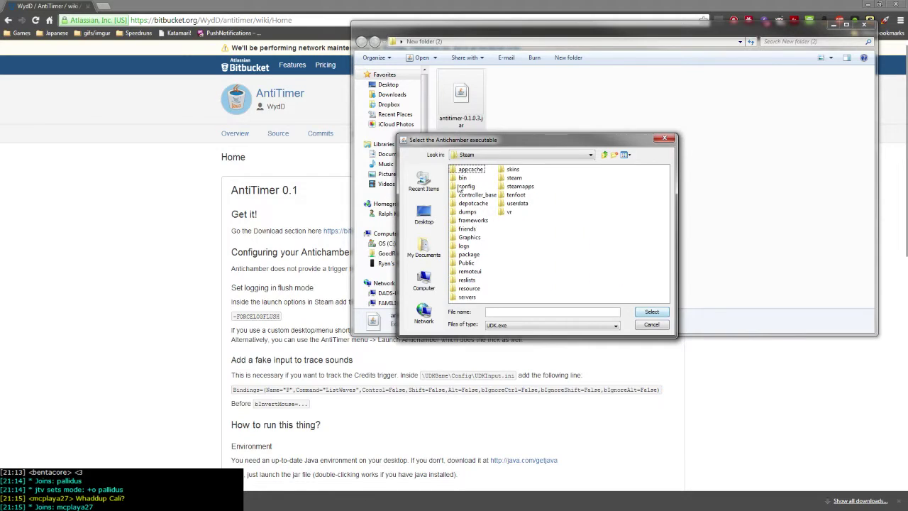
double_click(510, 187)
double_click(462, 179)
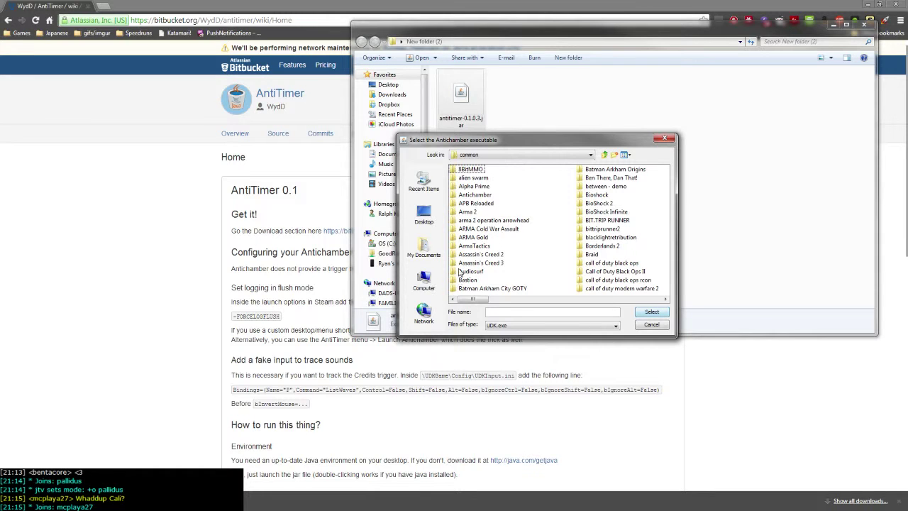
double_click(463, 195)
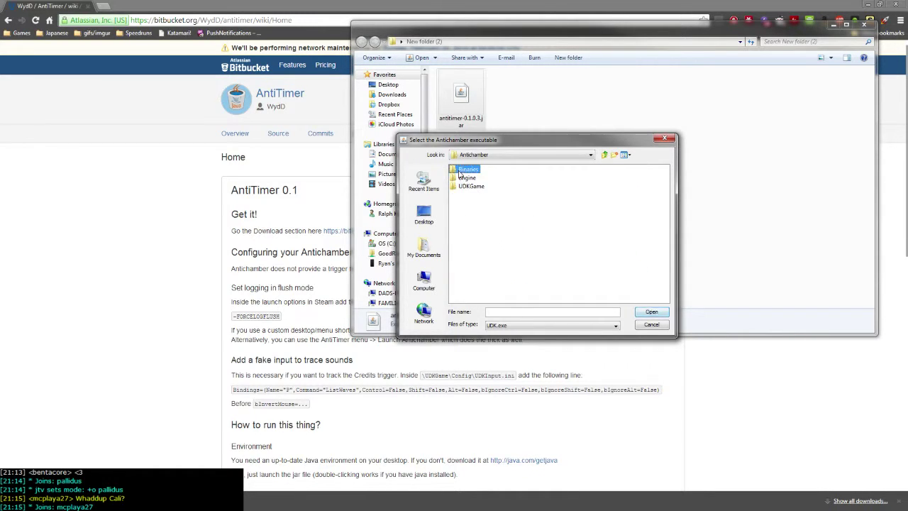
double_click(460, 171)
double_click(462, 186)
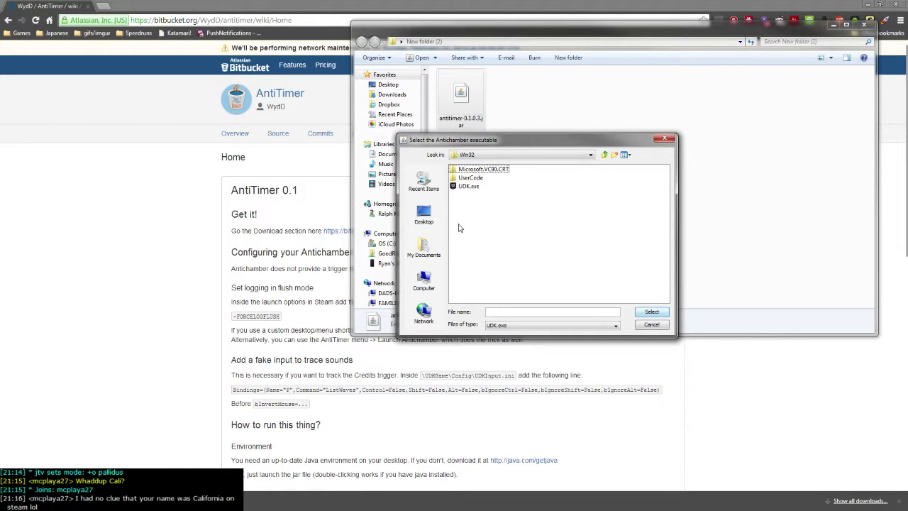
left_click(466, 187)
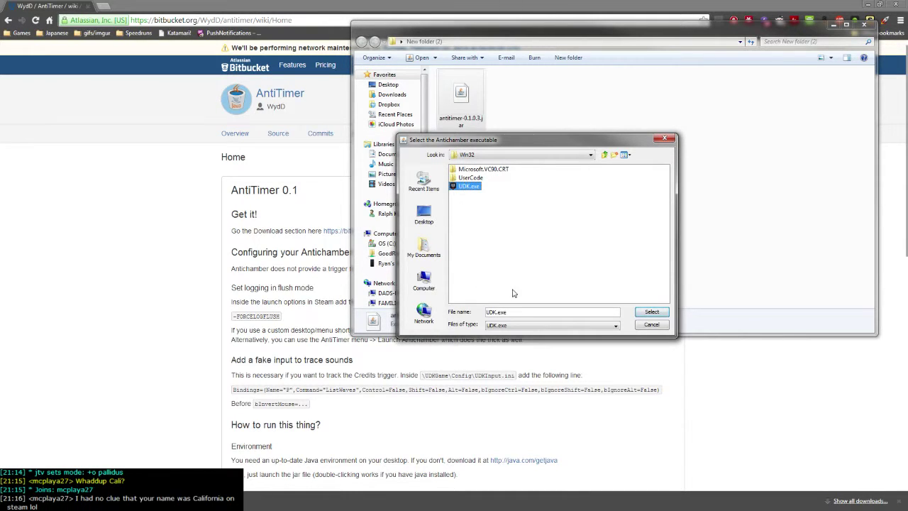
left_click(650, 312)
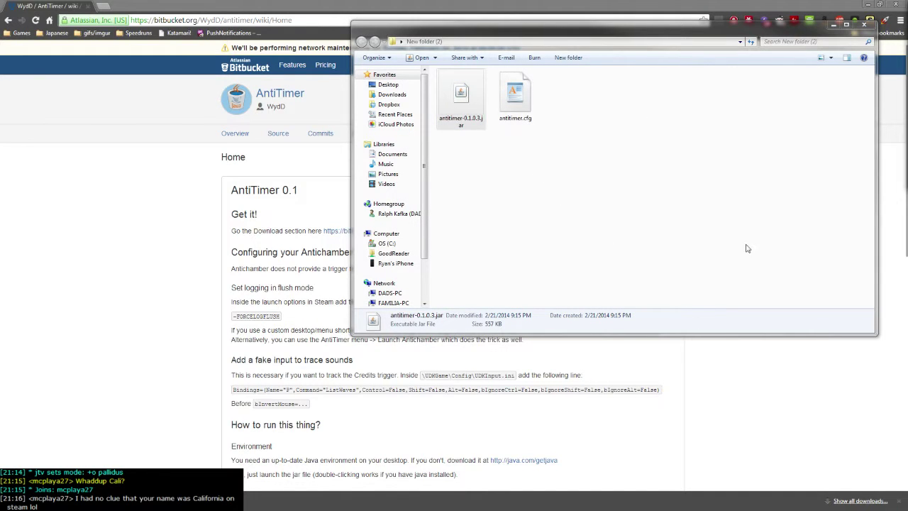
- Position the AntiTimer window centre-left and the No Segments display centre-right
left_click_drag(866, 118, 384, 163)
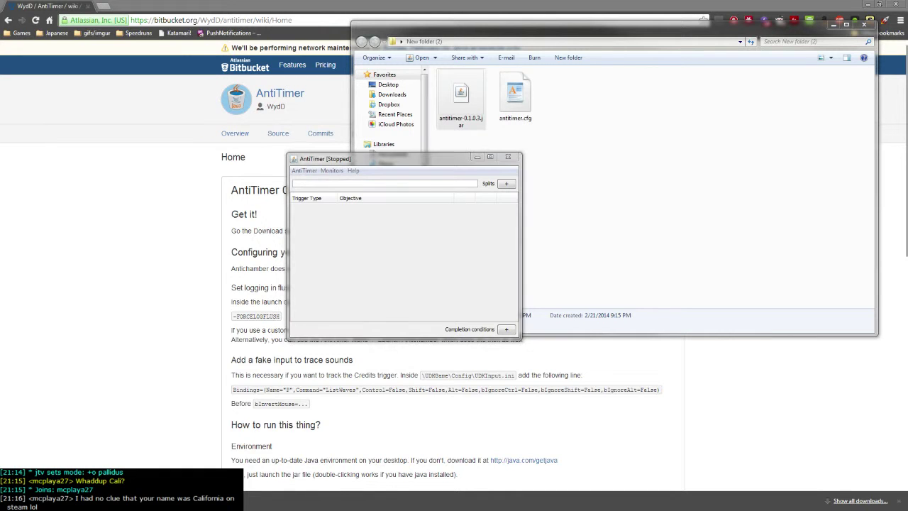
left_click_drag(893, 236, 605, 188)
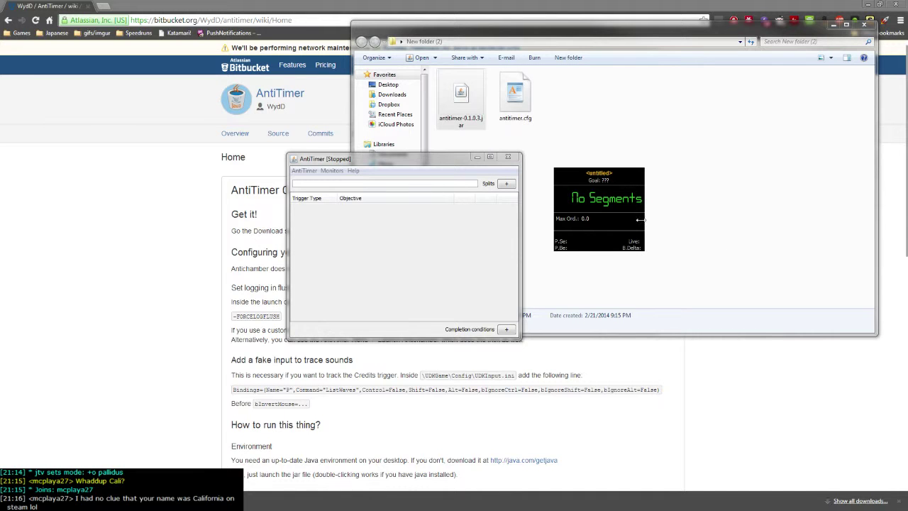
left_click_drag(384, 159, 395, 176)
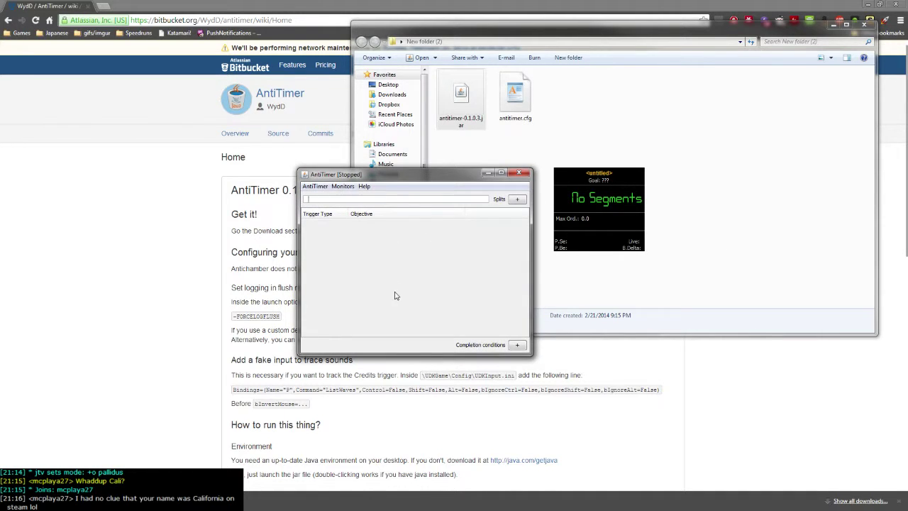
left_click_drag(411, 174, 415, 166)
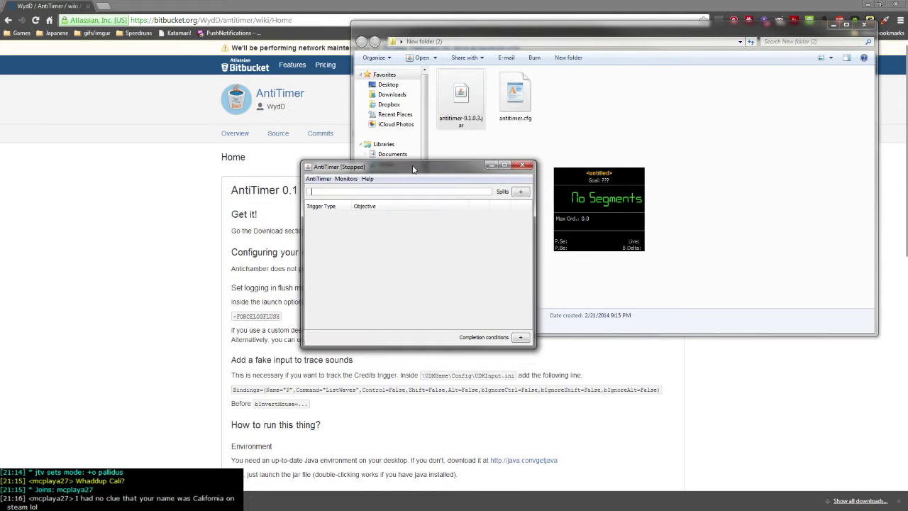
left_click_drag(603, 211, 605, 207)
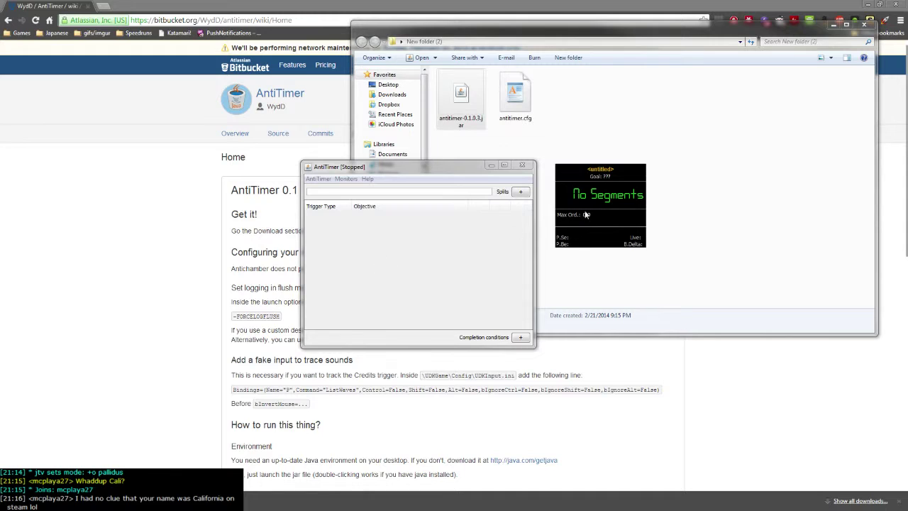
left_click_drag(593, 202, 589, 204)
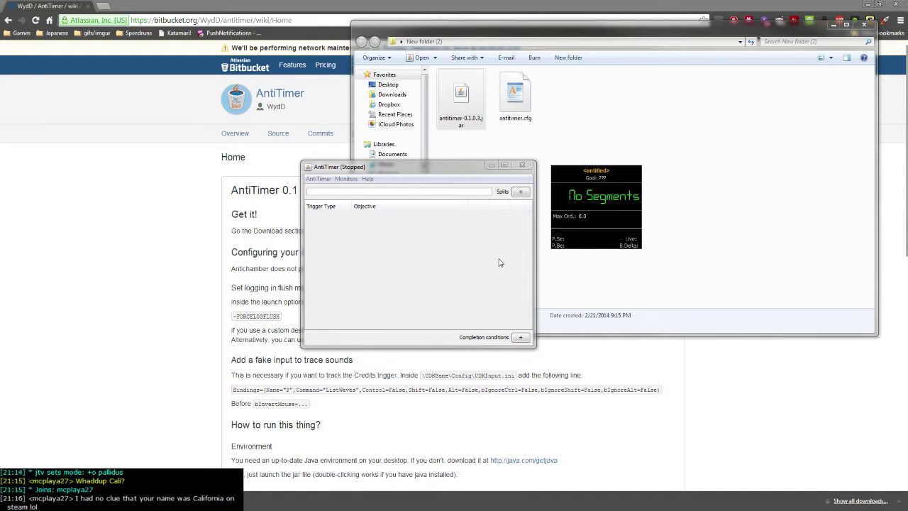
- Close and relaunch AntiTimer from antitimer-0.1.0.3.jar, reposition its display, and focus the timer window
left_click(522, 167)
left_click(492, 180)
left_click(477, 104)
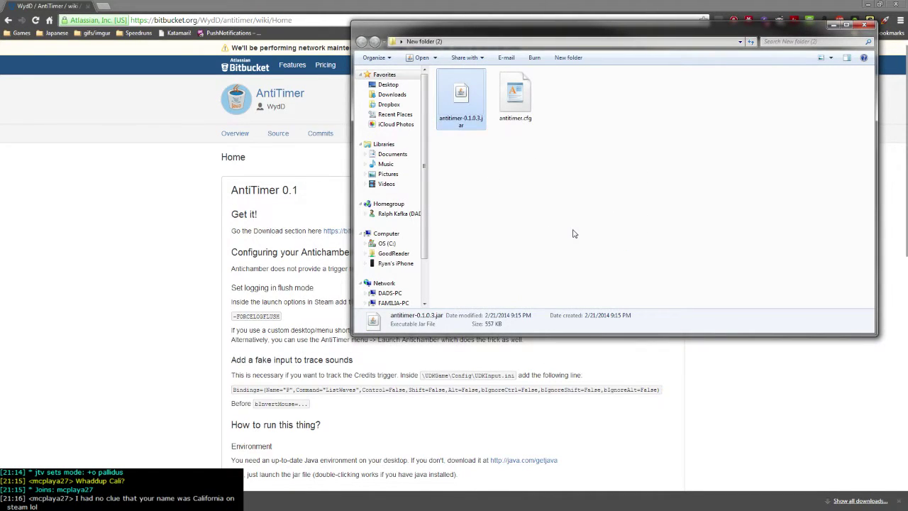
key("Return")
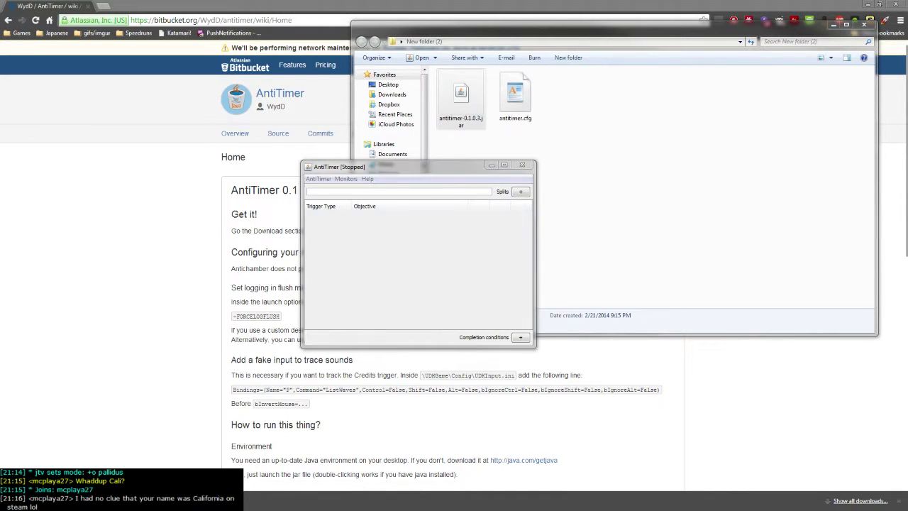
left_click_drag(737, 209, 604, 215)
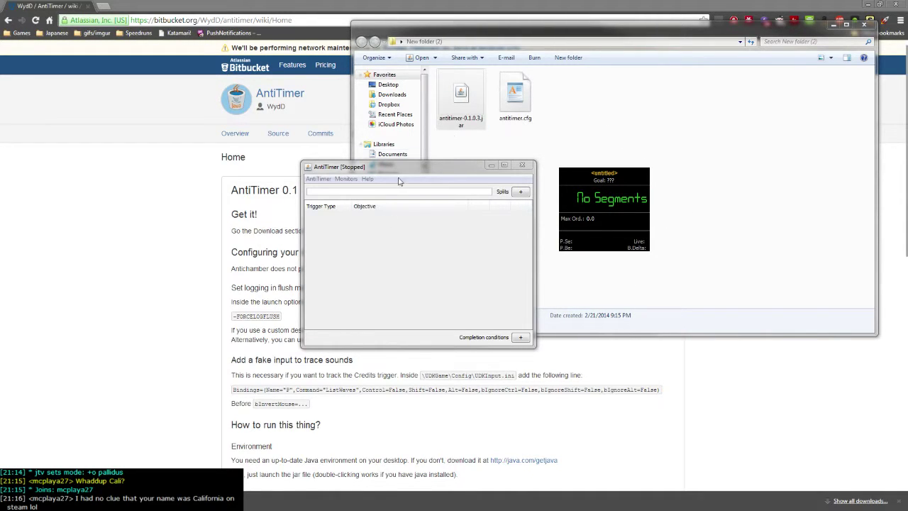
left_click(385, 242)
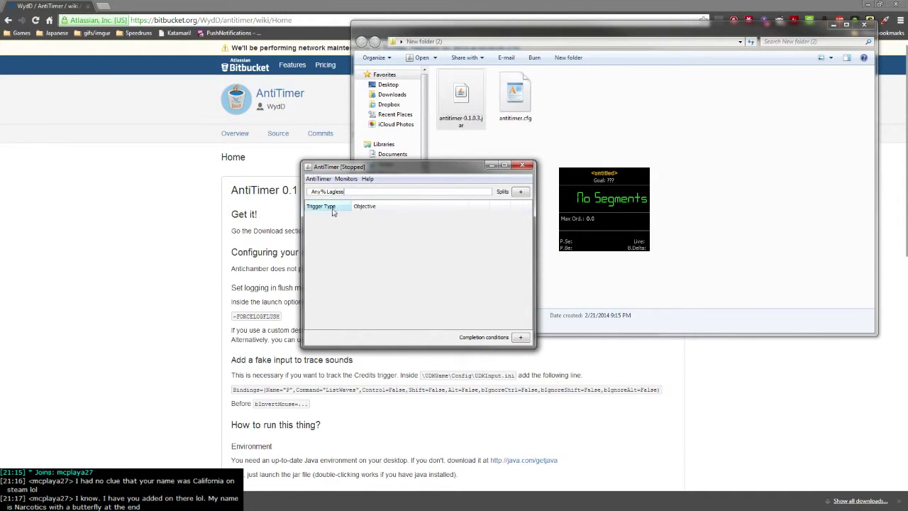
- Add four gun splits with objectives Blue, Green, Yellow and Red
left_click(521, 192)
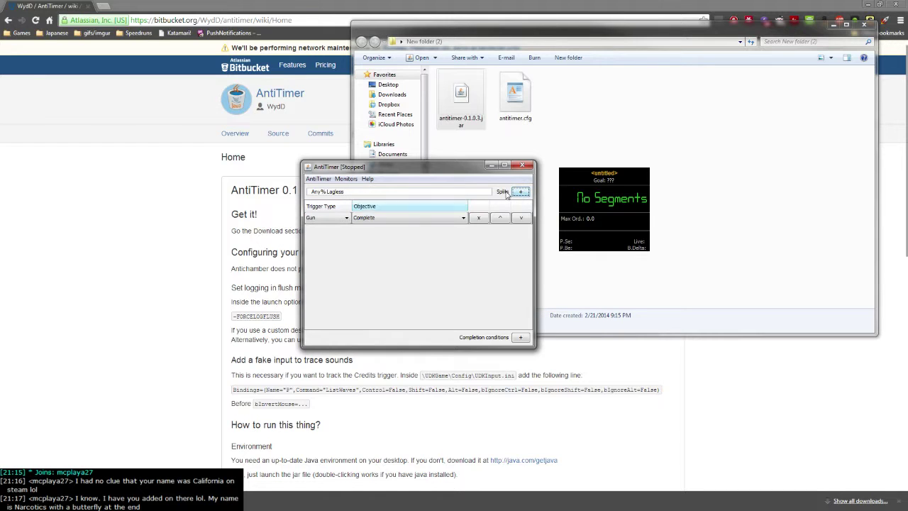
left_click(382, 219)
left_click(365, 236)
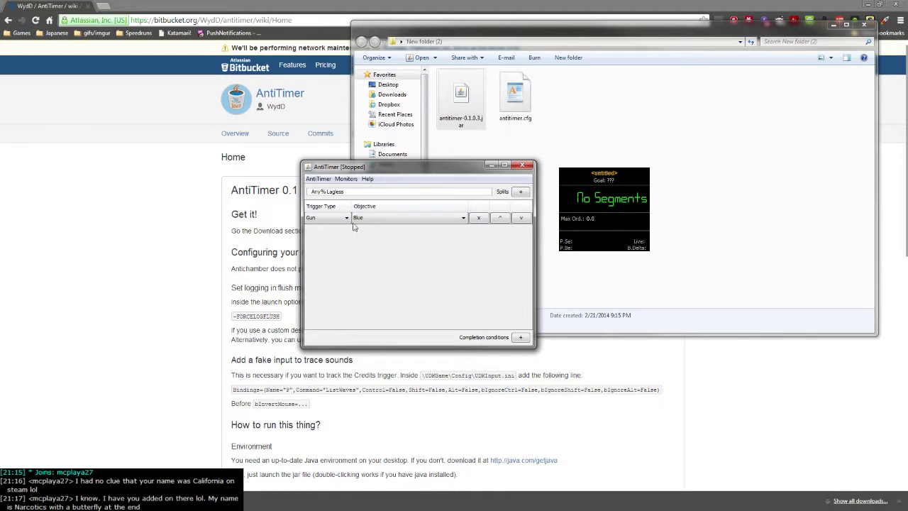
left_click(521, 192)
- Add two more splits and make the fifth a Sign trigger for sign #118
left_click(520, 191)
left_click(521, 192)
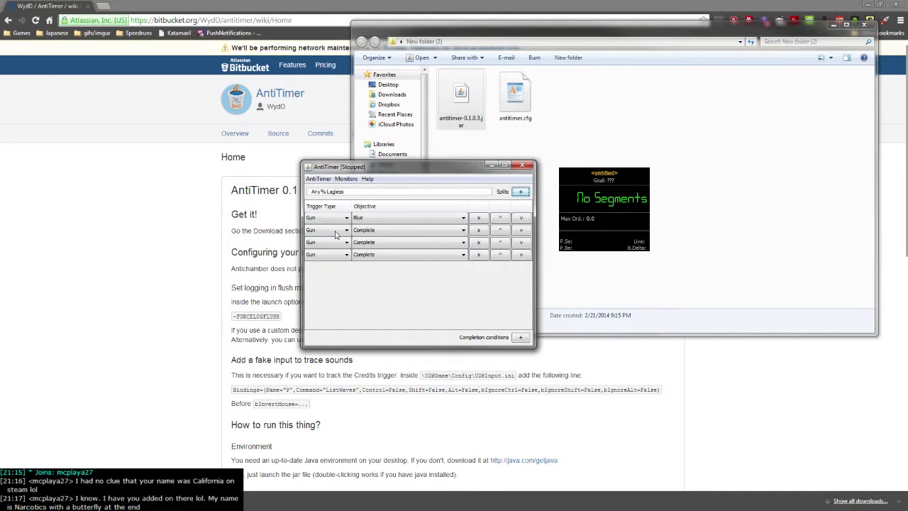
left_click(397, 231)
left_click(366, 257)
left_click(369, 242)
left_click(367, 276)
left_click(368, 255)
left_click(369, 296)
left_click(520, 192)
left_click(521, 191)
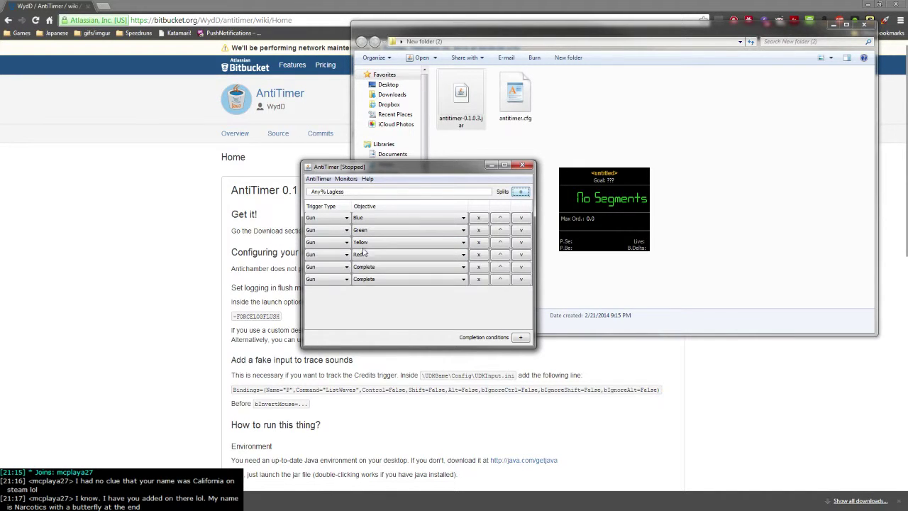
left_click(334, 268)
left_click(331, 285)
left_click(460, 270)
scroll(446, 309, "down", 4)
scroll(447, 308, "down", 20)
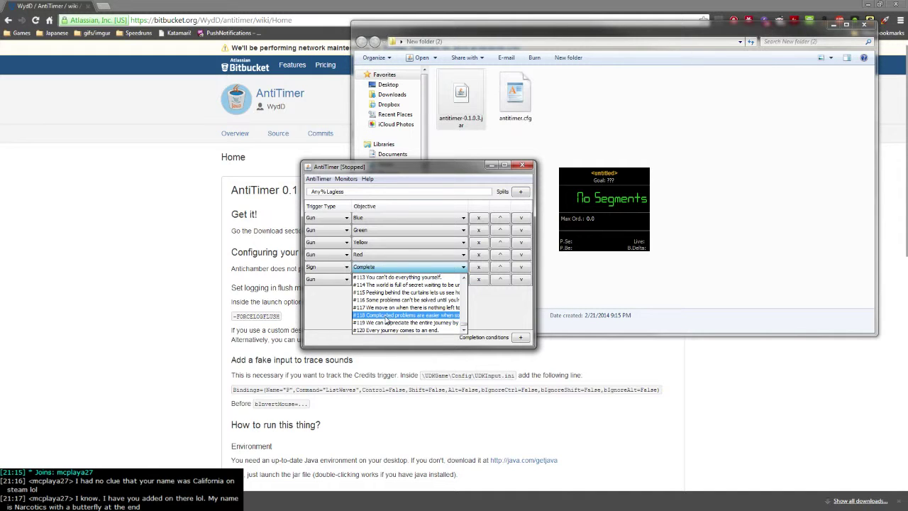
left_click(387, 321)
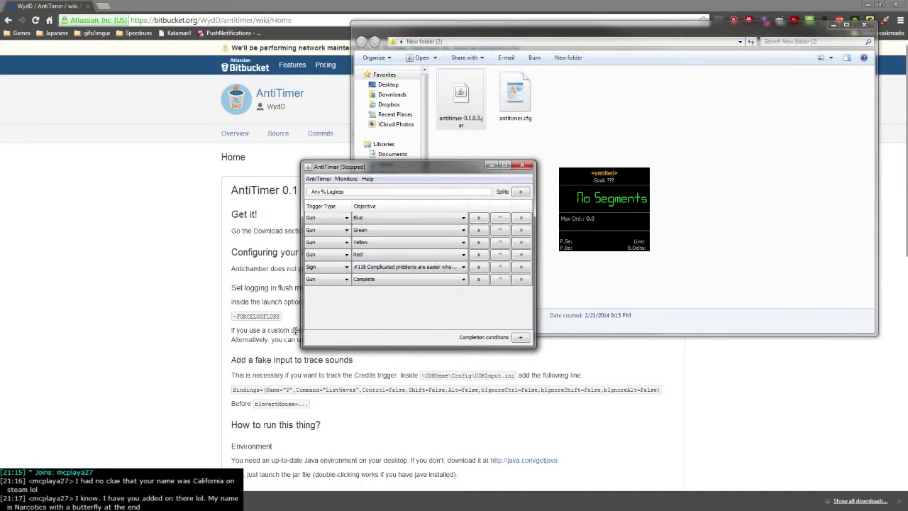
- Make the last split a Sign trigger for sign #120 'Every journey comes to an end.'
left_click(381, 280)
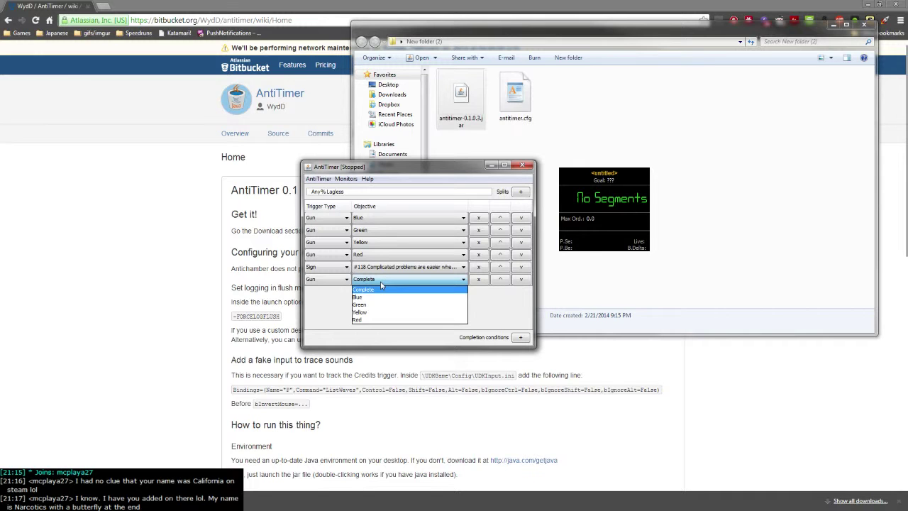
left_click(373, 290)
left_click(326, 279)
left_click(326, 294)
left_click(381, 280)
scroll(393, 326, "down", 15)
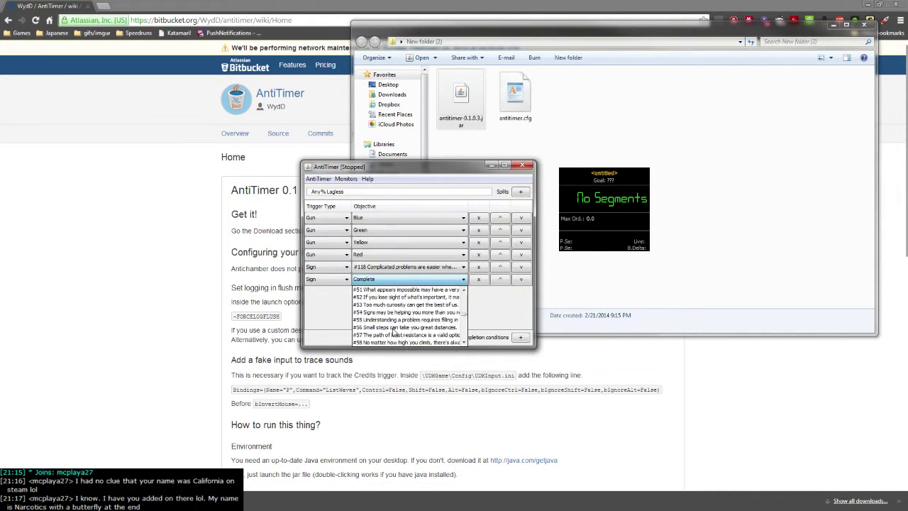
scroll(393, 331, "down", 20)
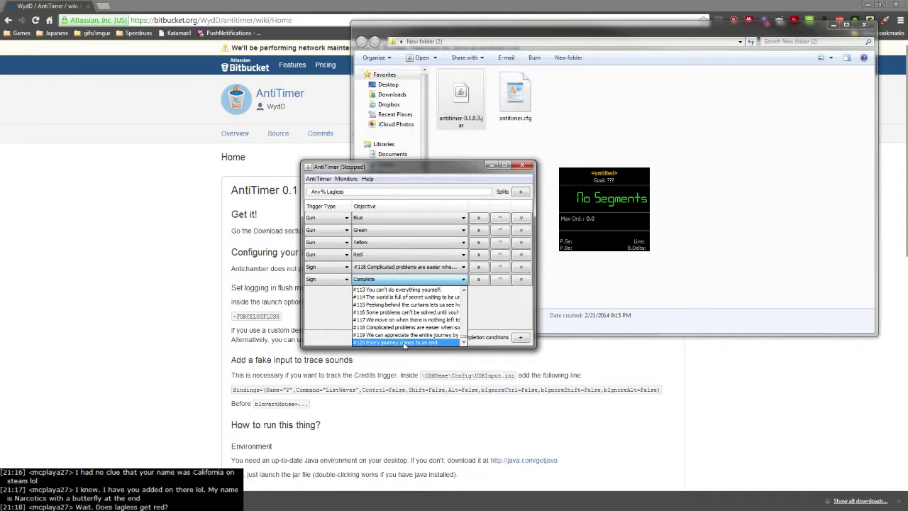
left_click(405, 343)
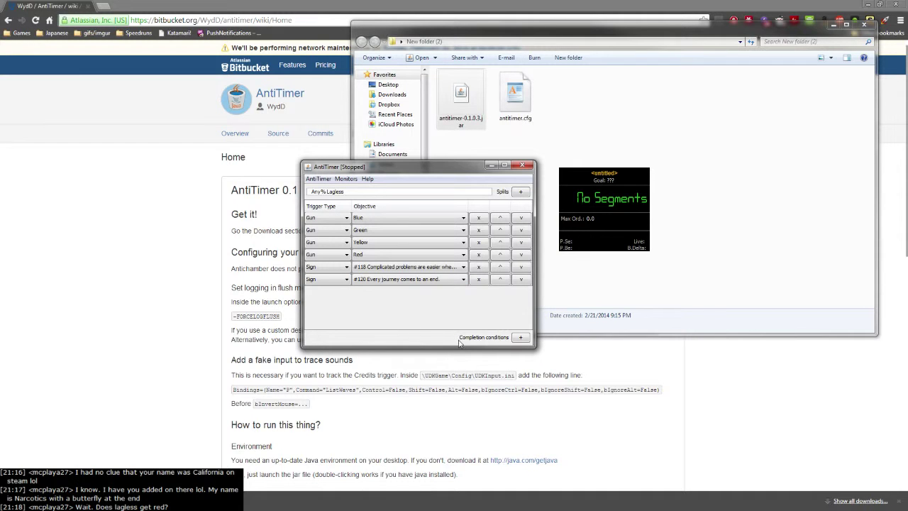
- Add a completion condition whose trigger type is Credits
left_click(520, 337)
left_click(330, 338)
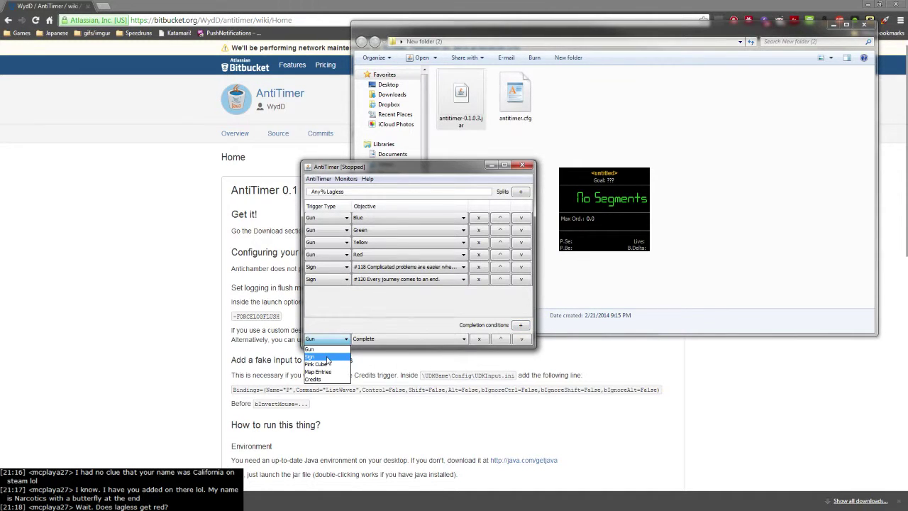
left_click(313, 379)
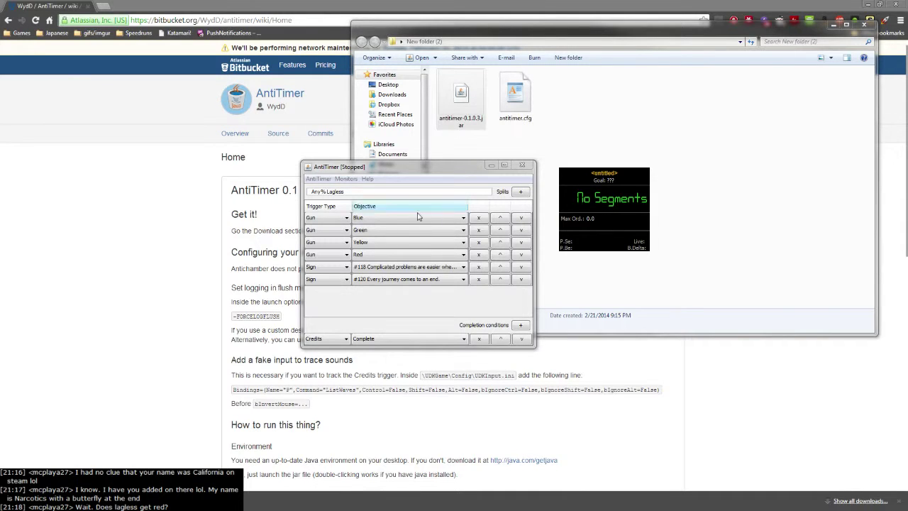
- Bring the Bitbucket wiki forward and highlight its Steam launch-option instruction while reading
left_click(275, 326)
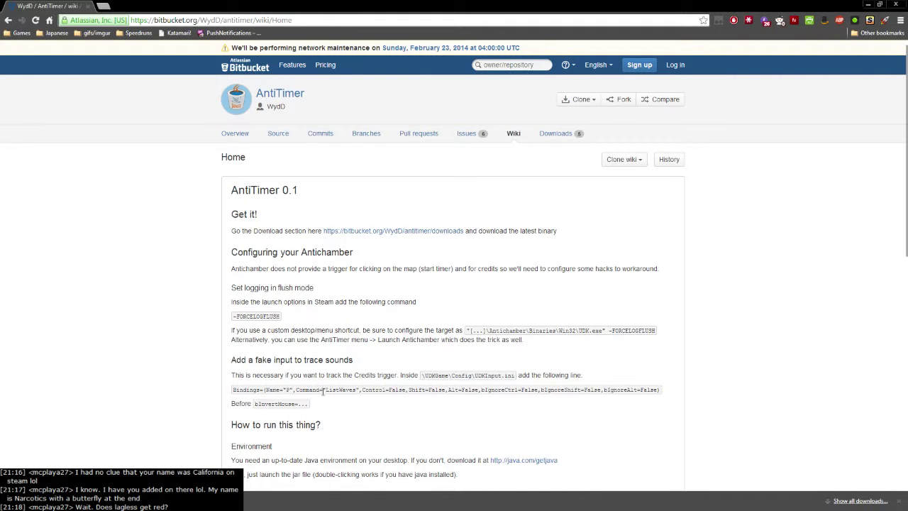
left_click_drag(310, 404, 226, 284)
left_click(287, 332)
left_click_drag(232, 303, 389, 303)
left_click(399, 303)
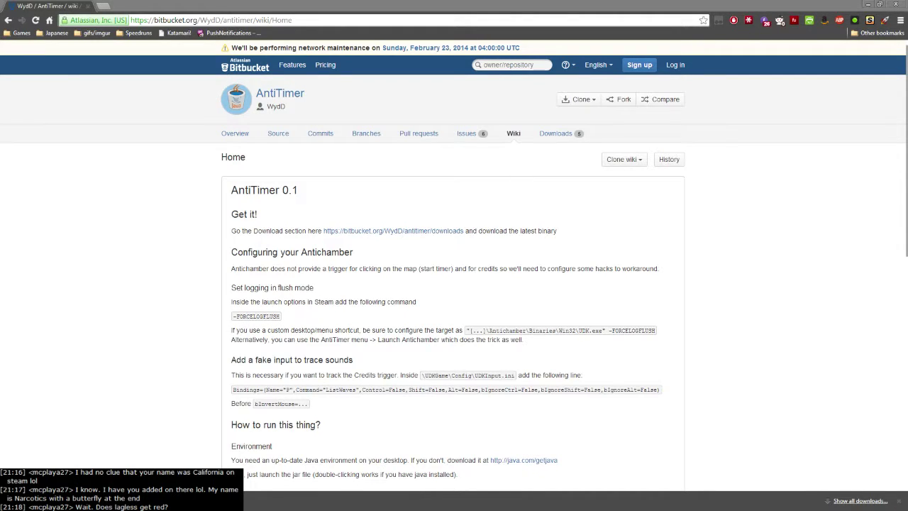
- Set Antichamber's Steam launch options to -FORCELOGFLUSH and close its Properties
left_click_drag(907, 77, 481, 77)
right_click(153, 147)
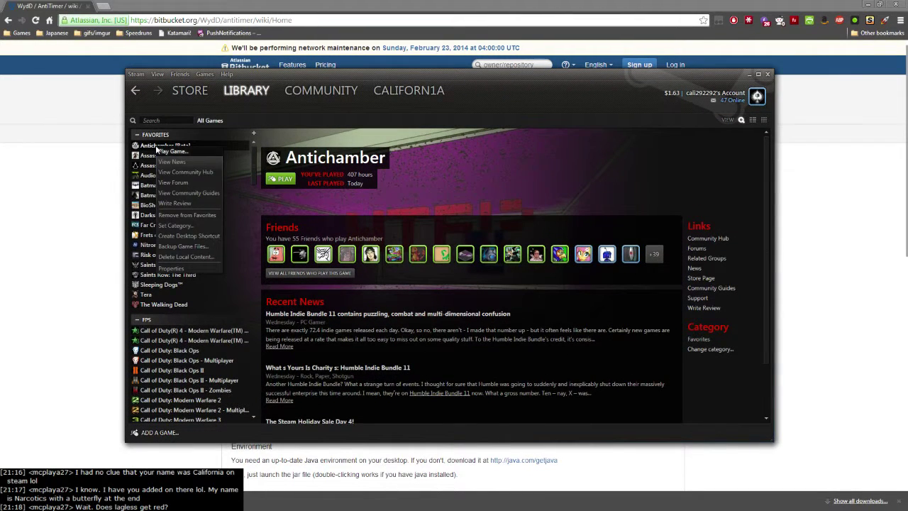
left_click(171, 269)
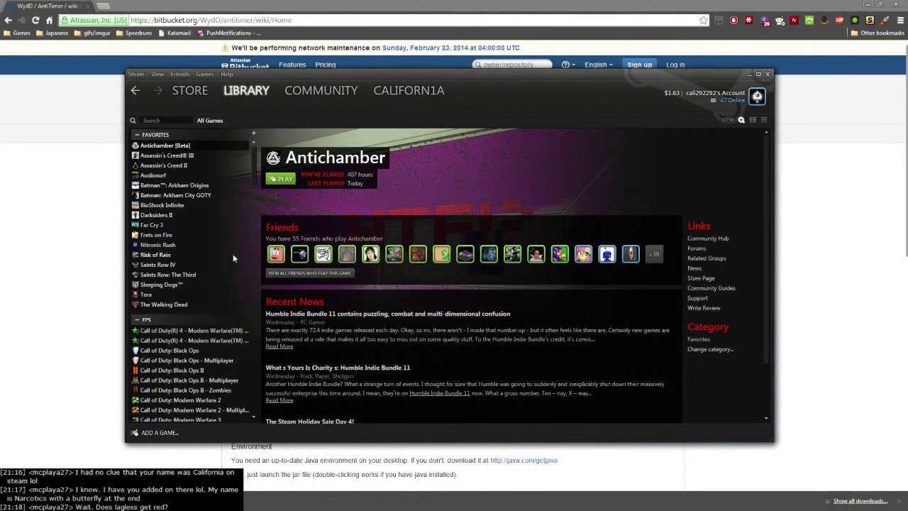
left_click_drag(788, 132, 466, 132)
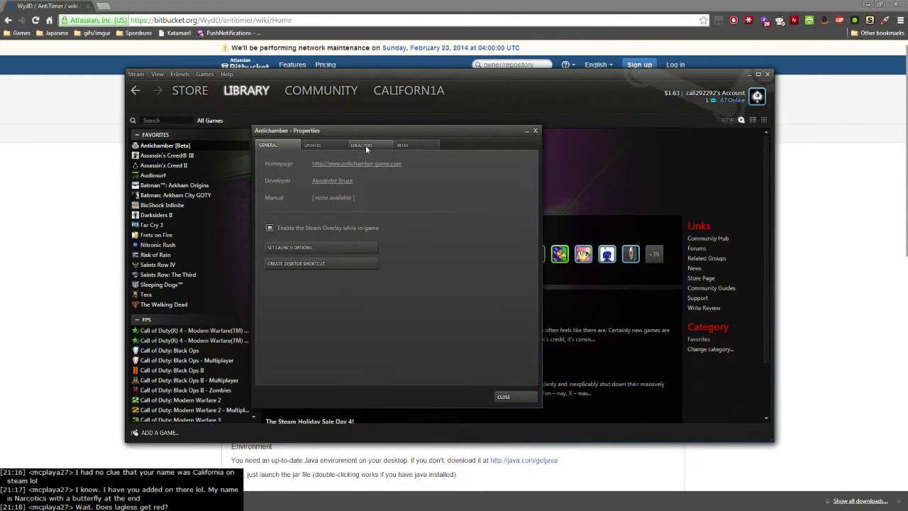
left_click(306, 246)
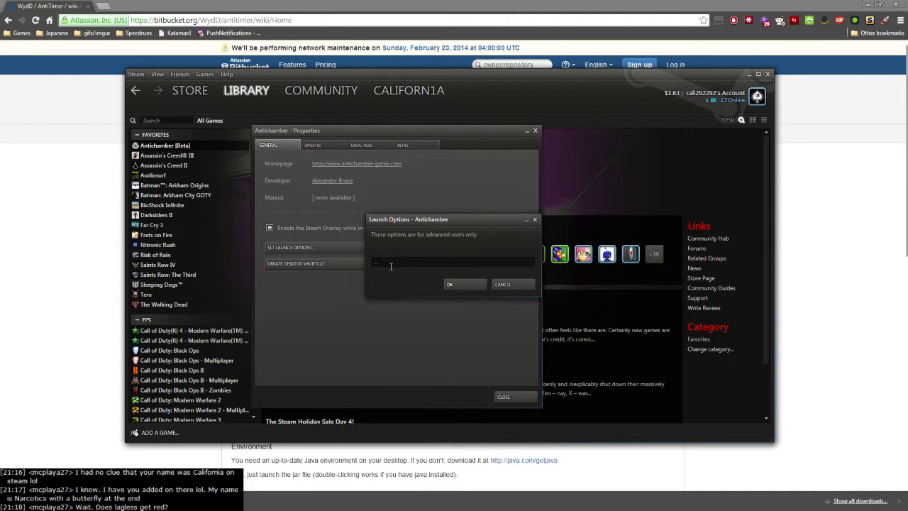
type("-FORCELOGFLUSH")
left_click(458, 287)
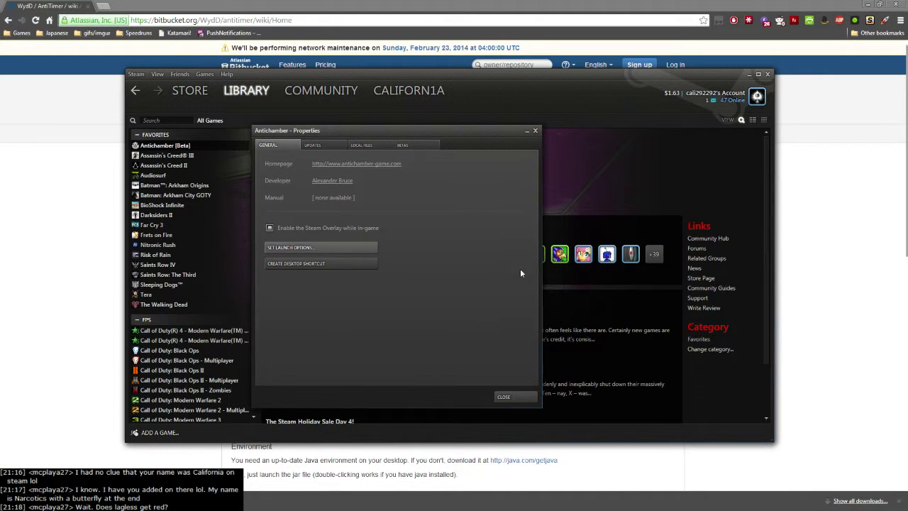
left_click(505, 397)
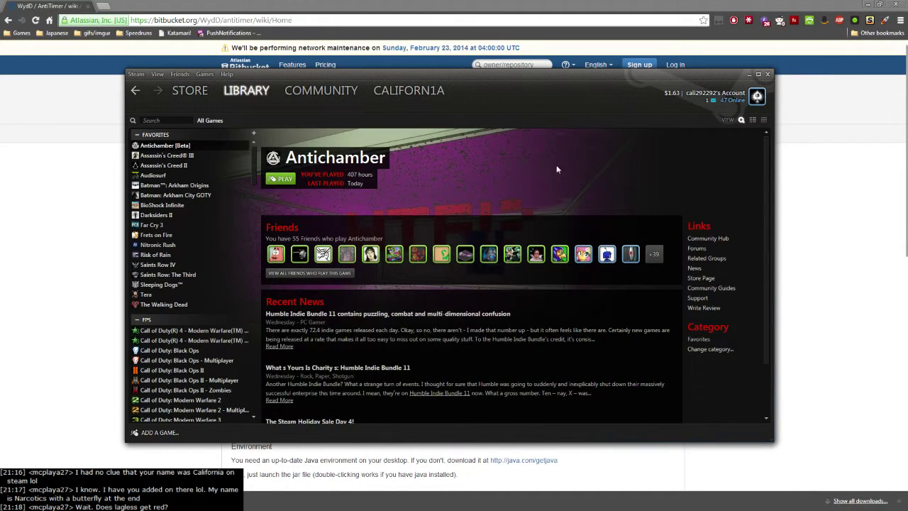
- Minimize Steam and Chrome, move the timer window, and start a new desktop shortcut
left_click(750, 74)
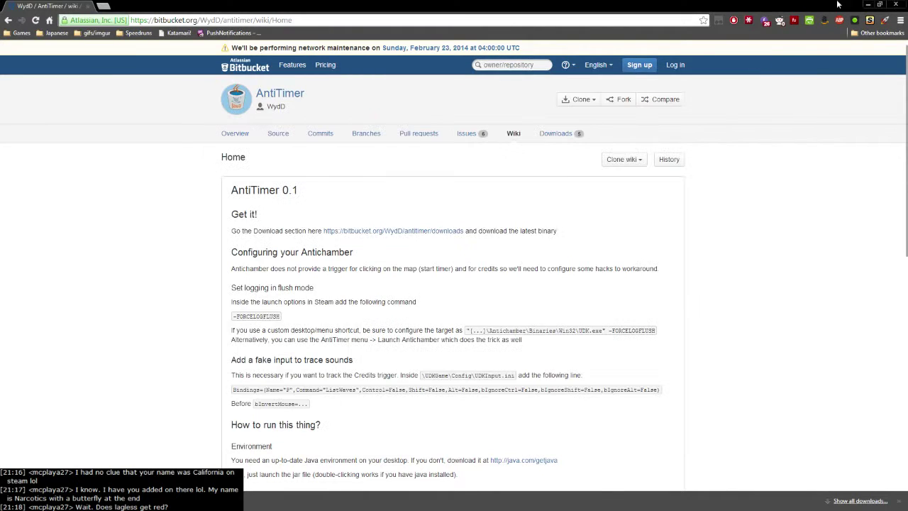
left_click(867, 4)
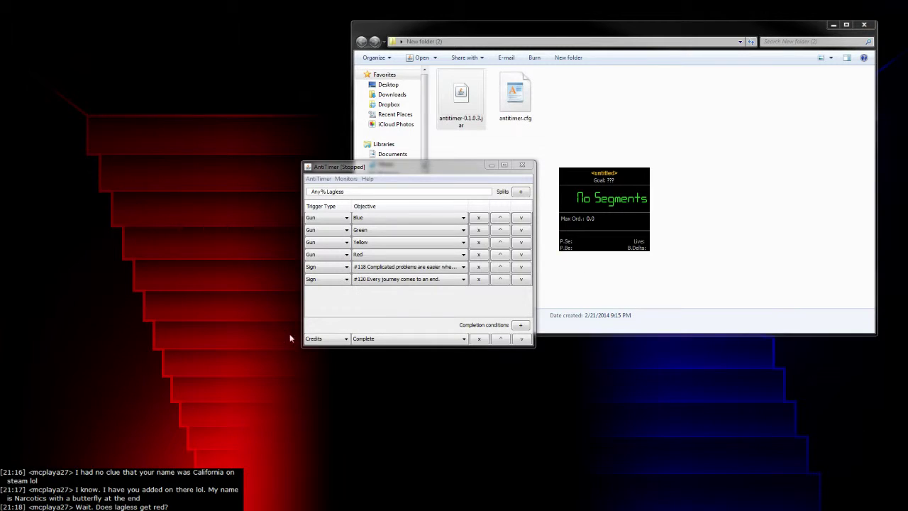
left_click_drag(409, 167, 515, 154)
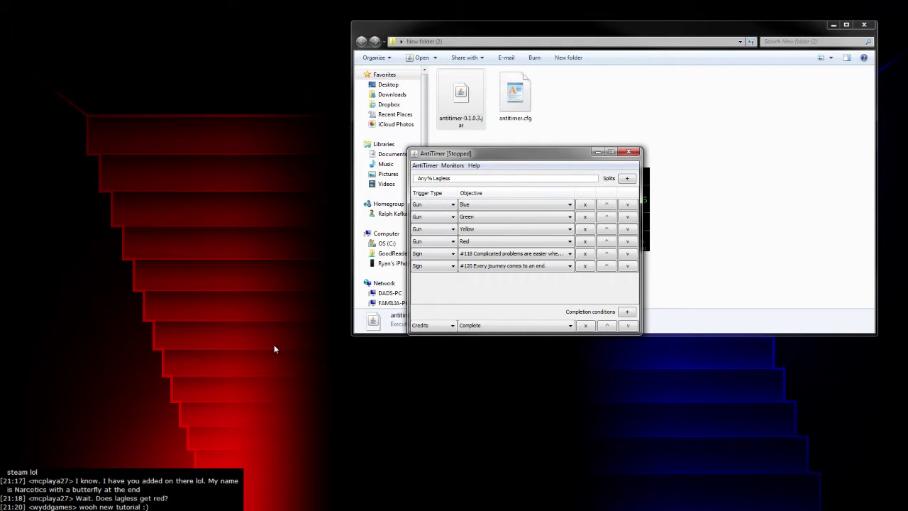
right_click(237, 283)
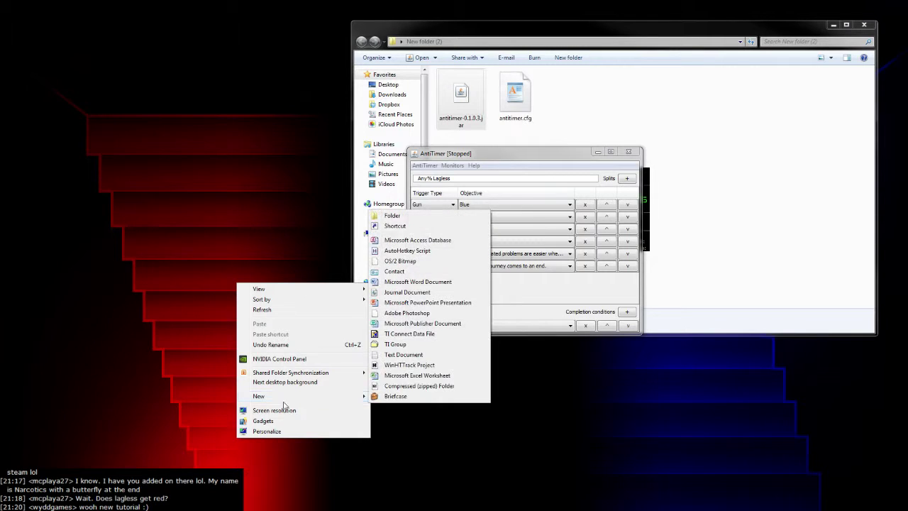
left_click(392, 215)
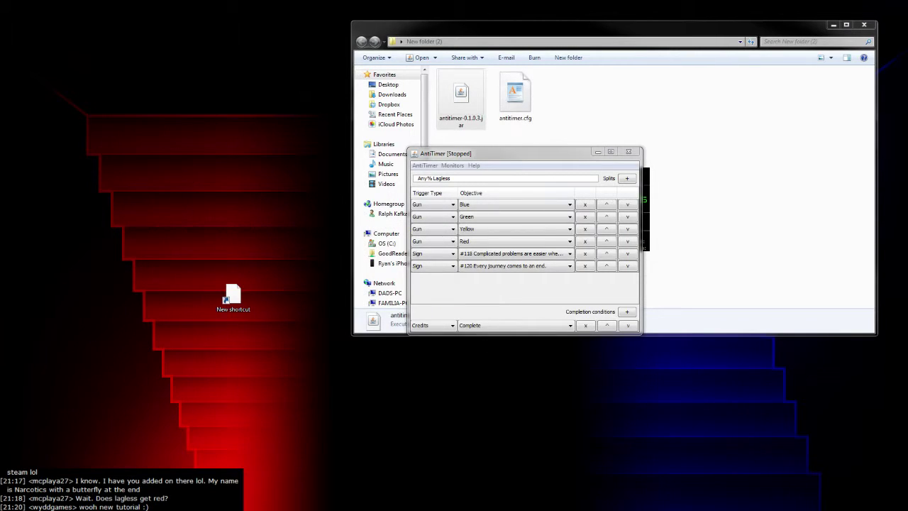
- Browse for the shortcut target down to C:\Program Files (x86)\Steam\steamapps
left_click(540, 320)
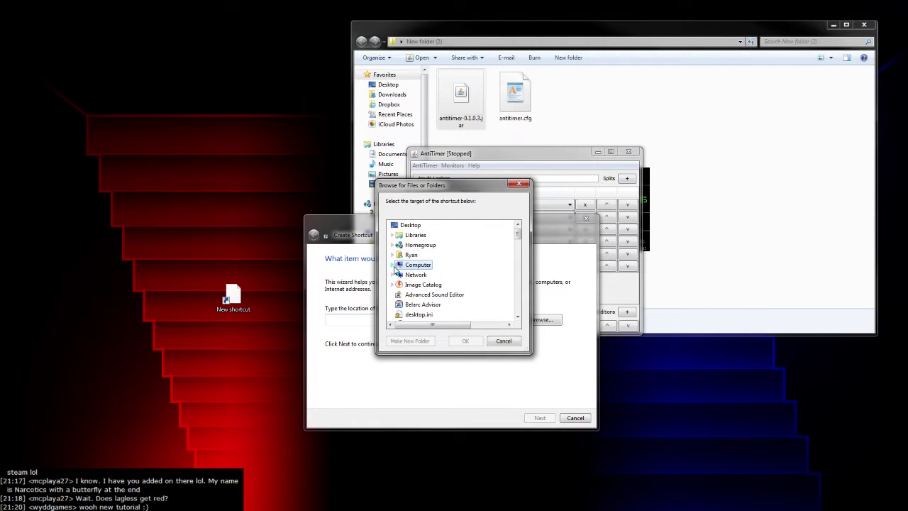
left_click(391, 264)
left_click(397, 276)
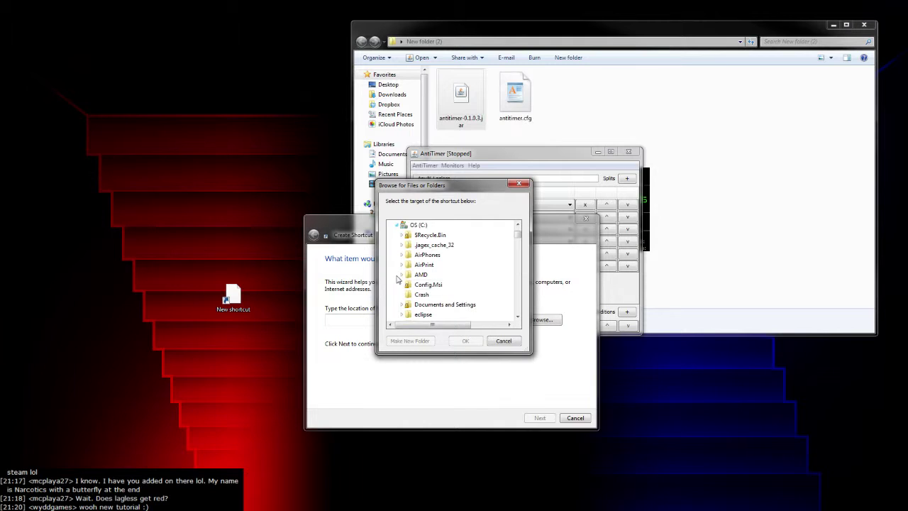
left_click(518, 318)
left_click_drag(518, 318, 519, 319)
double_click(453, 285)
left_click_drag(519, 243, 518, 264)
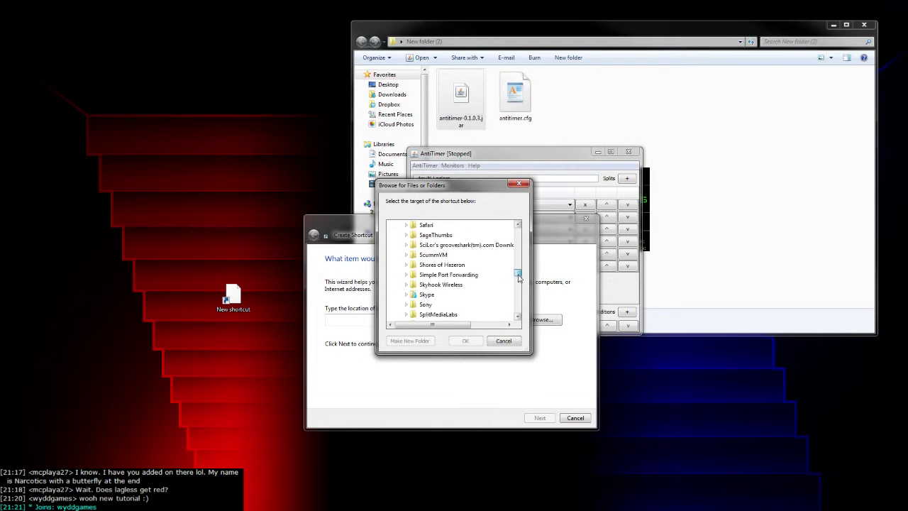
left_click_drag(519, 277, 519, 275)
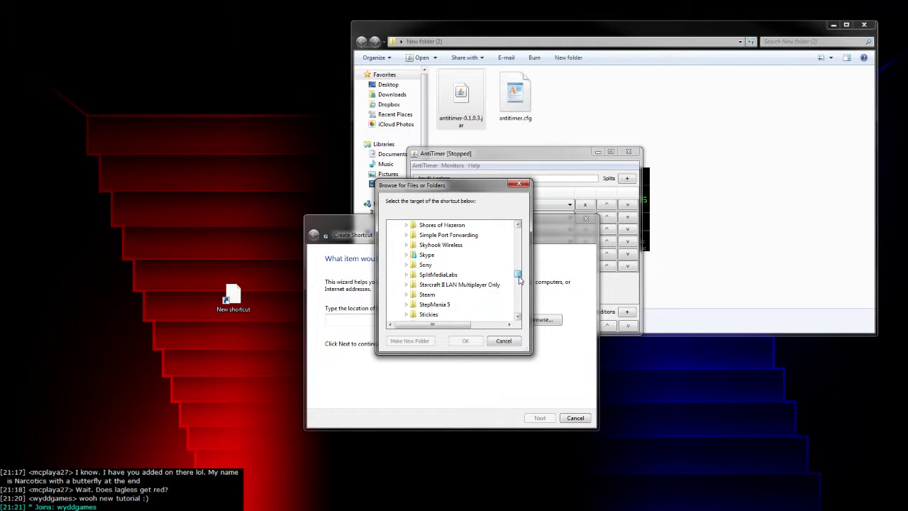
left_click(406, 294)
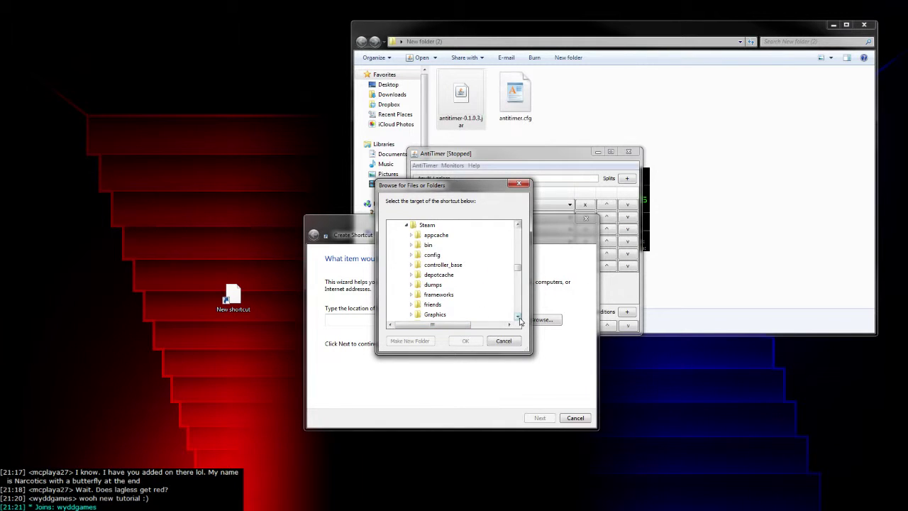
left_click_drag(519, 319, 518, 319)
left_click(411, 294)
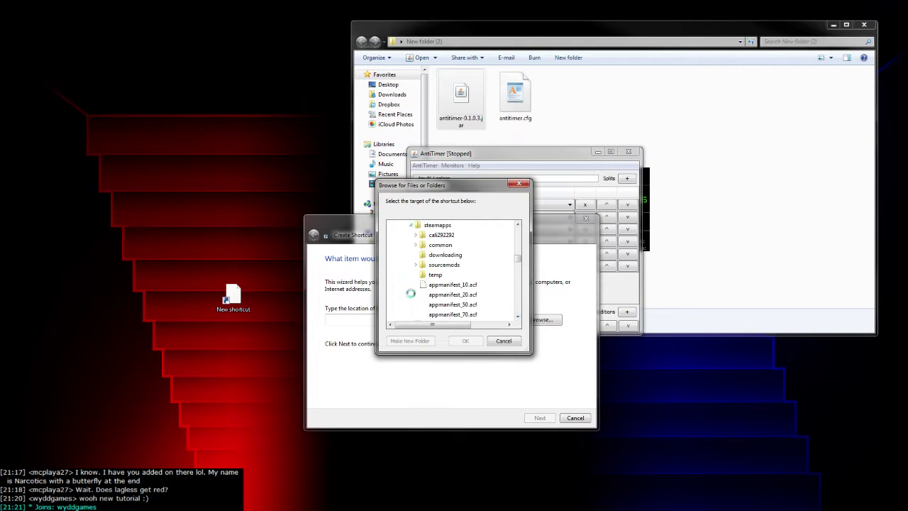
- Select UDK.exe in common\Antichamber\Binaries\Win32 as the shortcut target
left_click(416, 245)
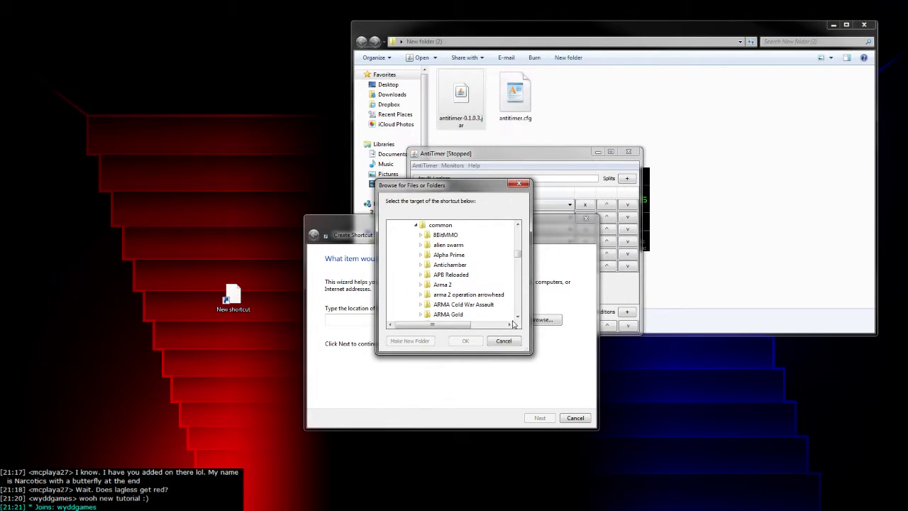
left_click_drag(513, 322, 512, 323)
left_click_drag(519, 225, 518, 226)
left_click(420, 245)
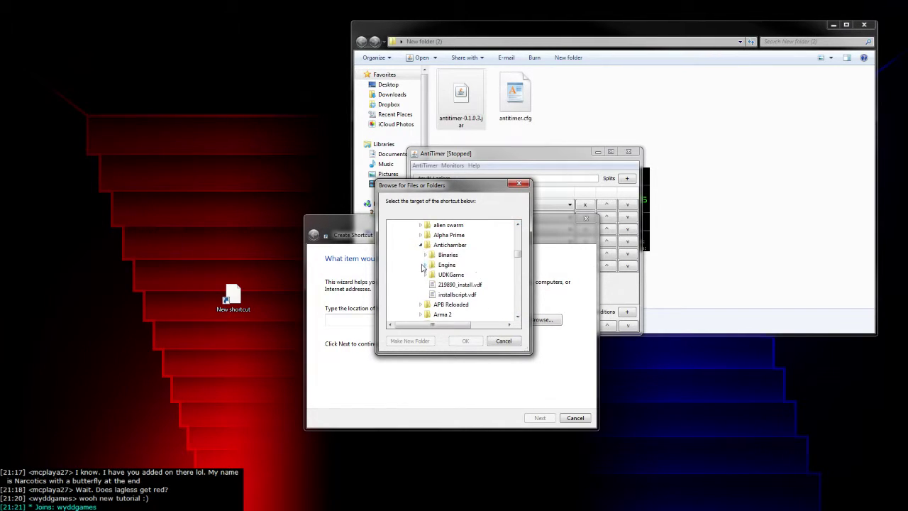
left_click(425, 254)
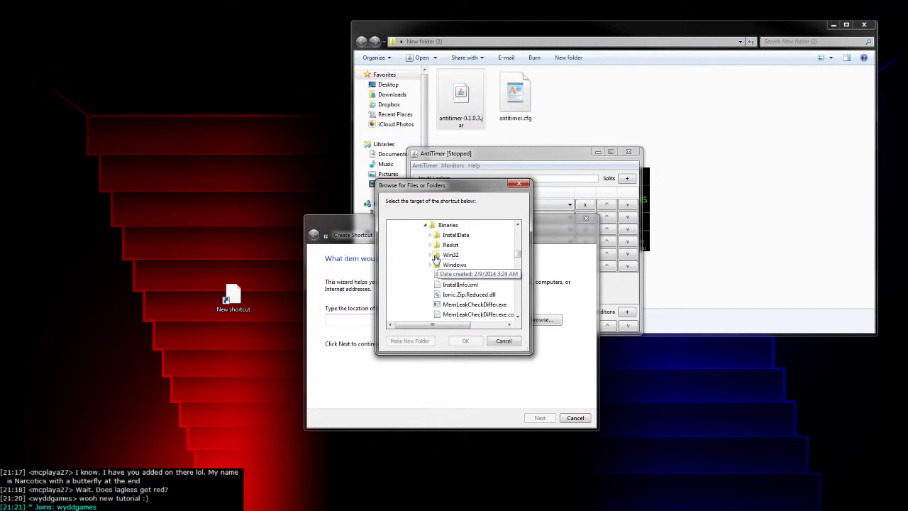
left_click(434, 255)
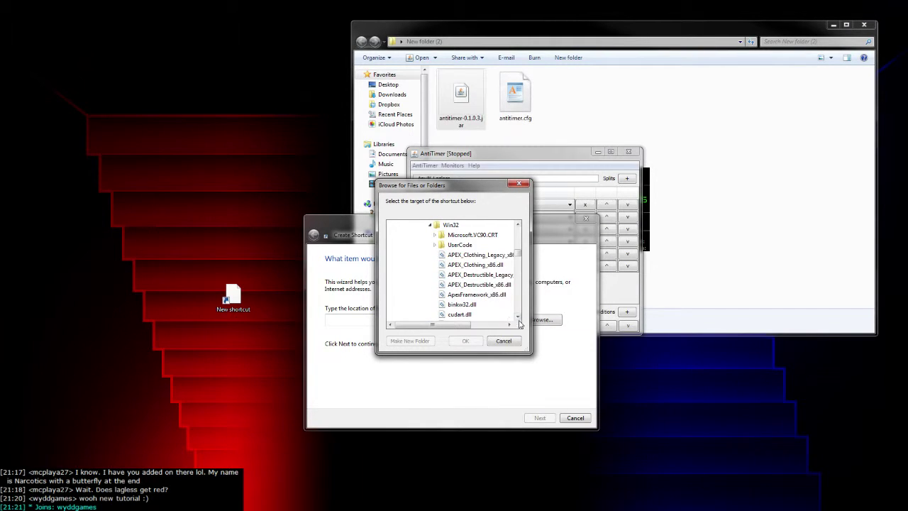
left_click(518, 317)
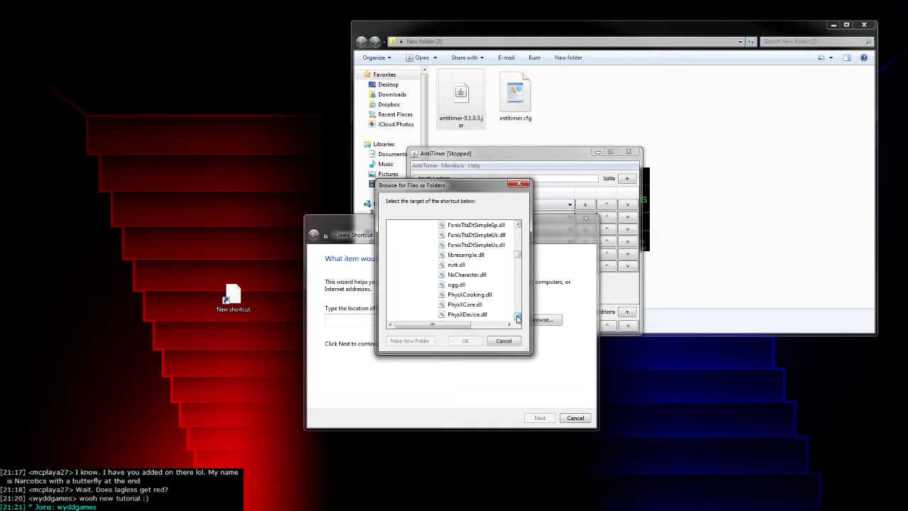
left_click_drag(518, 317, 517, 317)
left_click(459, 305)
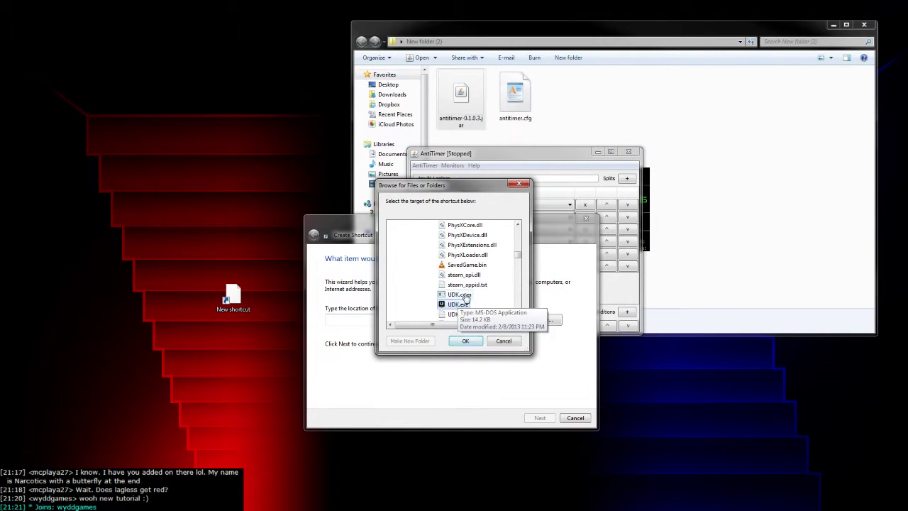
left_click(517, 317)
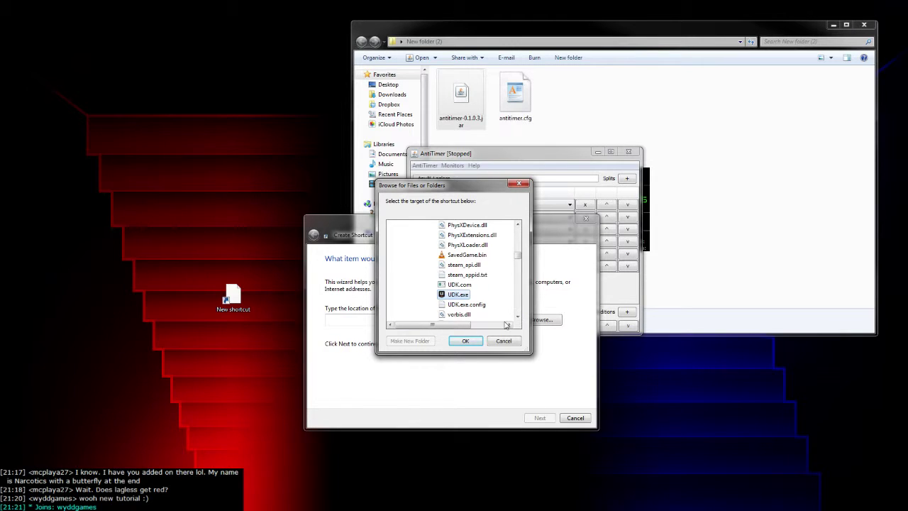
left_click(466, 341)
- Name the shortcut 'Antichamber timervers' and finish the wizard
left_click(539, 418)
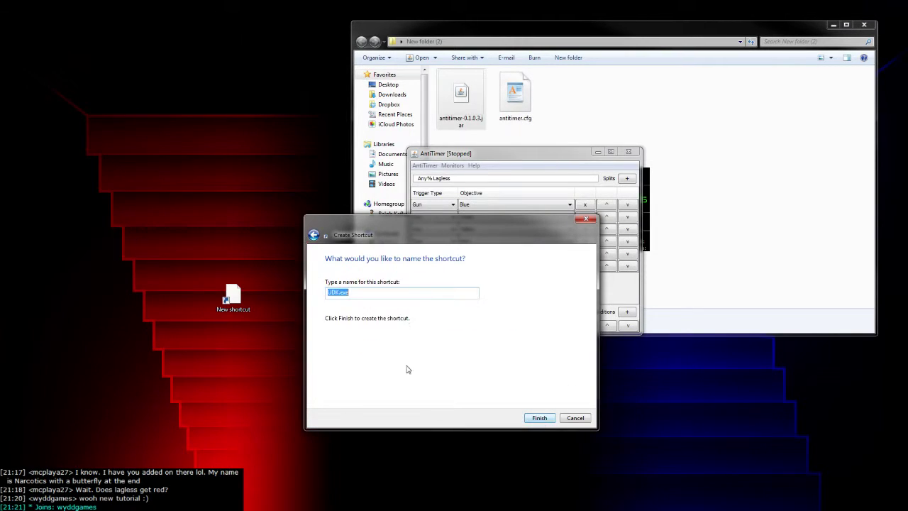
type("a")
key("BackSpace")
key("BackSpace")
type("Anti")
key("BackSpace")
key("BackSpace")
type("chamber timervers")
key("Return")
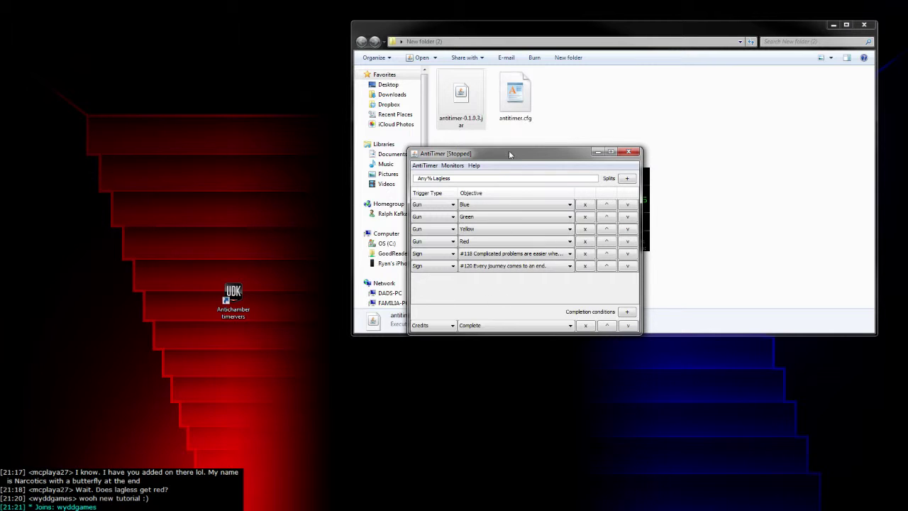
- Append ' -FORCELOGFLUSH' after UDK.exe in the Antichamber timervers shortcut's Target and apply it
left_click_drag(508, 155, 470, 158)
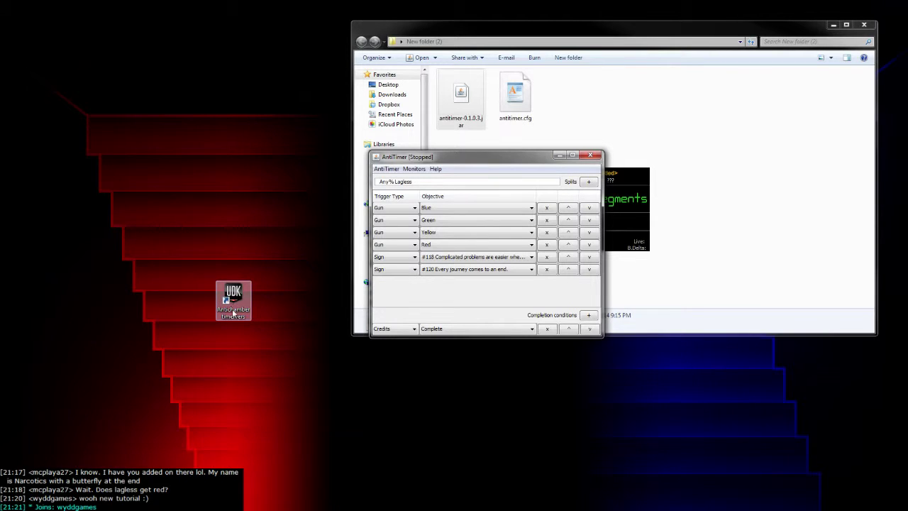
left_click_drag(234, 304, 265, 305)
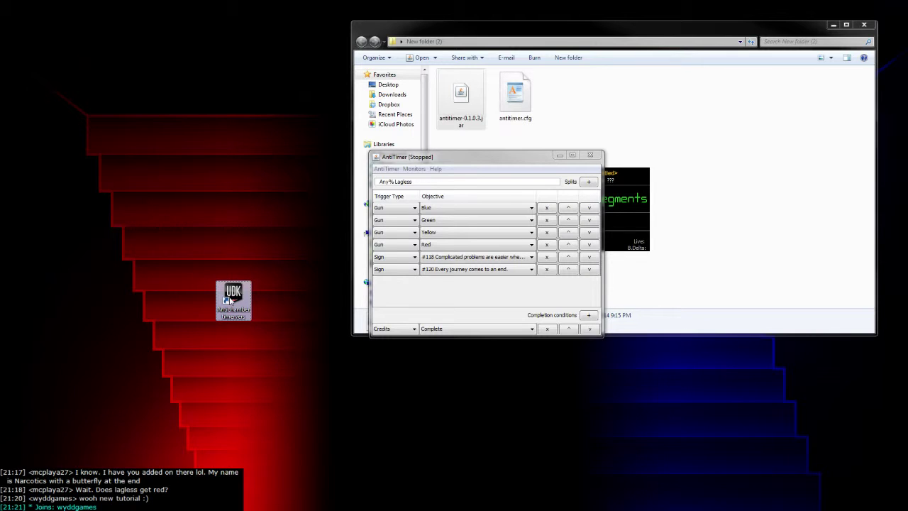
right_click(229, 299)
left_click(249, 290)
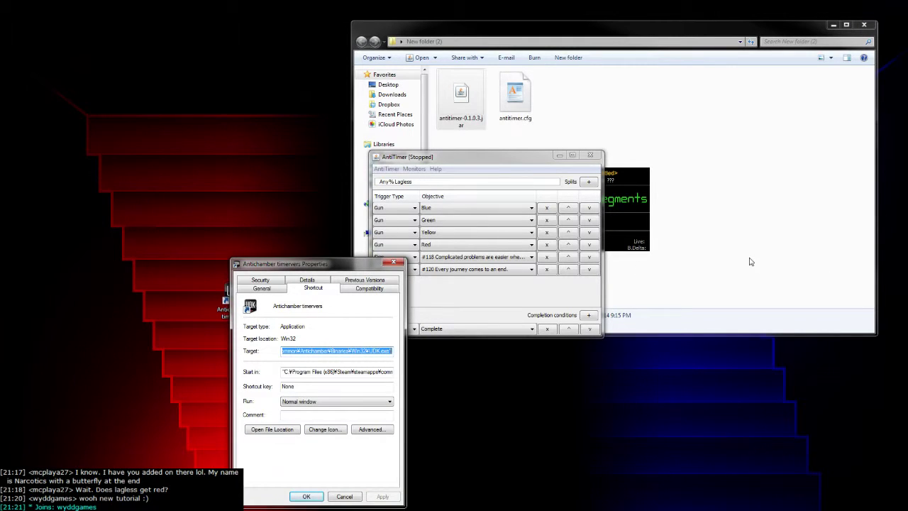
left_click(358, 319)
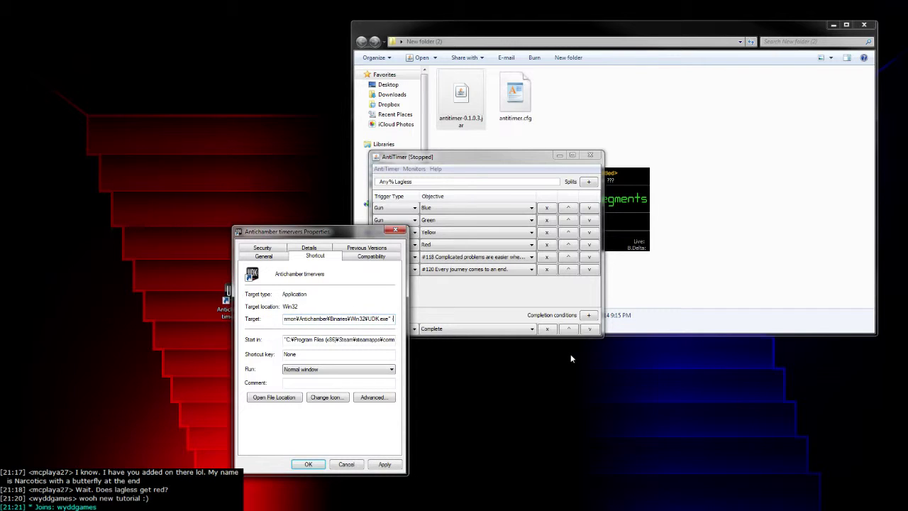
type("-FORCELOGFLUSH")
left_click(384, 463)
left_click(305, 464)
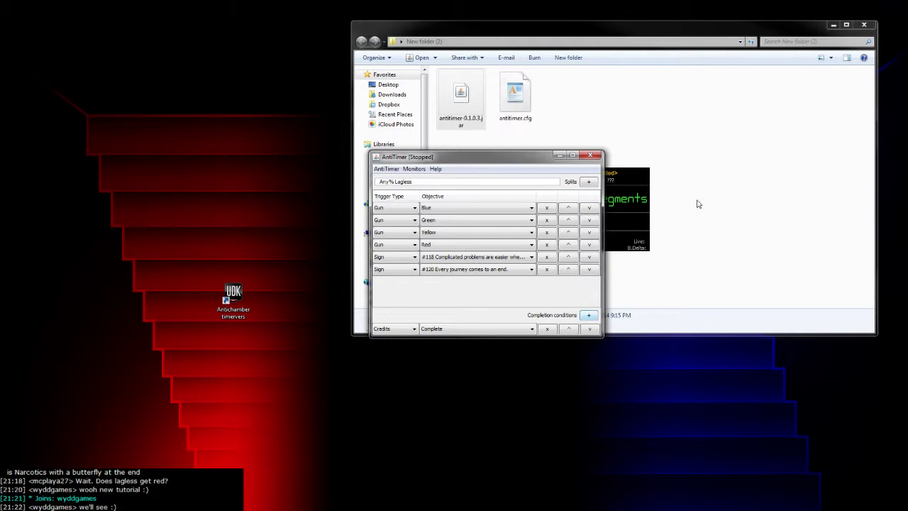
- Switch to the AntiTimer wiki and highlight the fake-input section and its UDKInput.ini path
left_click_drag(634, 196, 670, 185)
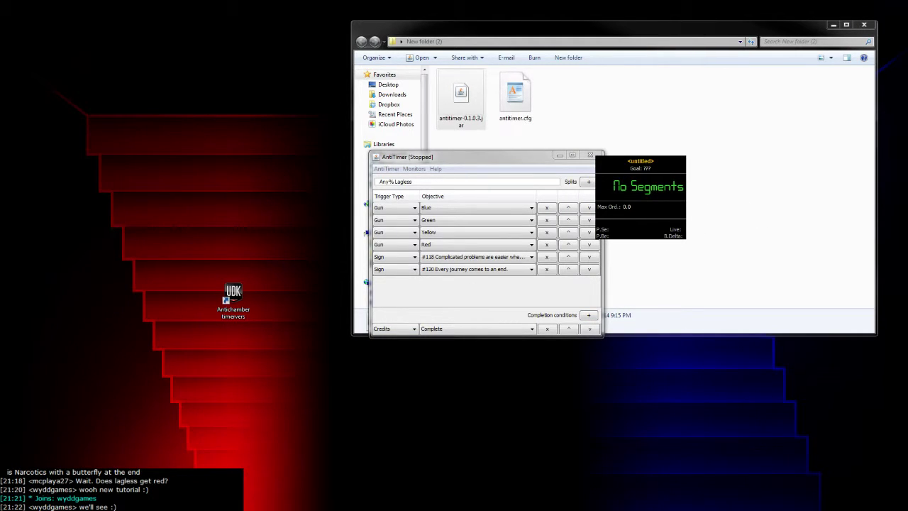
key("alt+Tab")
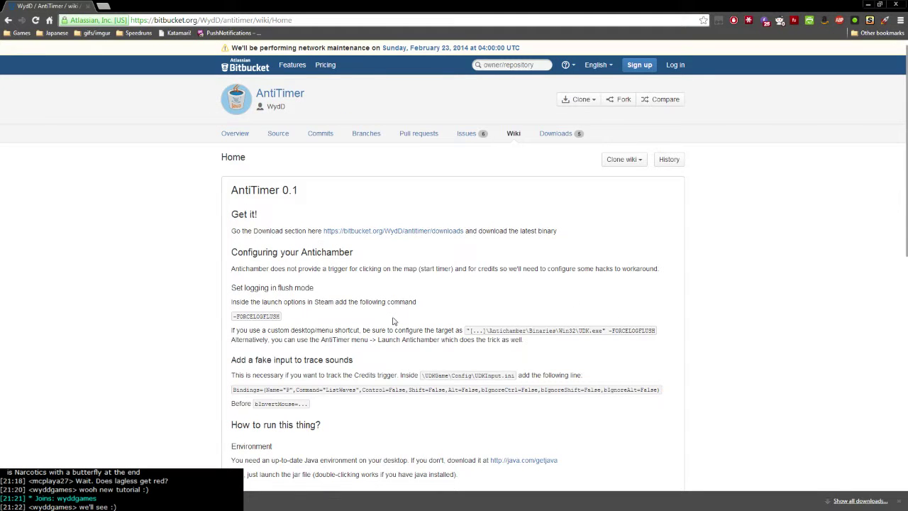
mouse_move(226, 363)
left_mouse_down()
mouse_move(250, 363)
mouse_move(320, 402)
left_mouse_up()
left_click(422, 401)
left_click_drag(421, 380, 509, 376)
left_click(509, 376)
- Browse from the Antichamber Saves shortcut to UDKGame\Config and open UDKInput.ini in Notepad
key("alt+Tab")
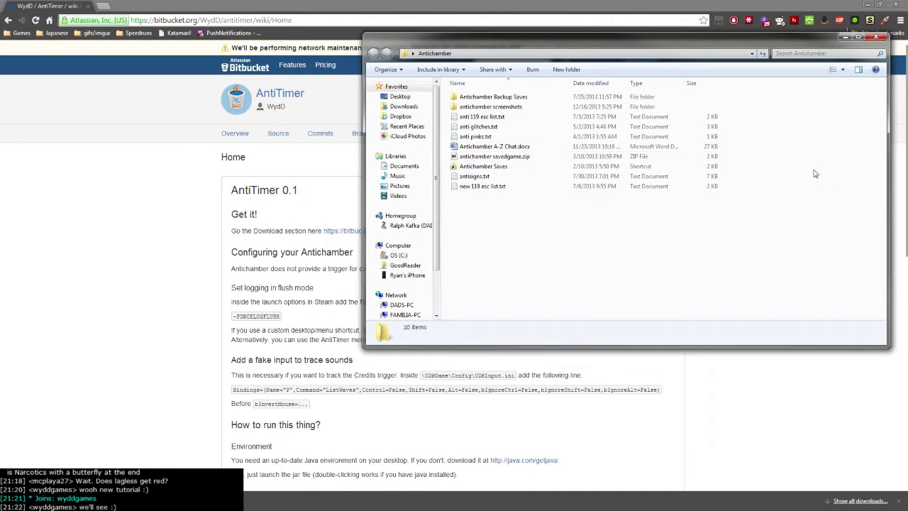
left_click(487, 167)
double_click(488, 169)
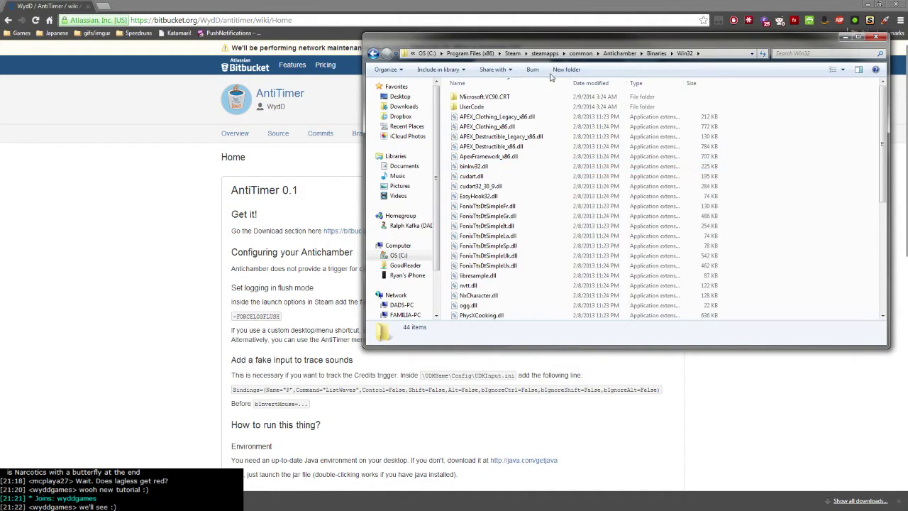
left_click(627, 54)
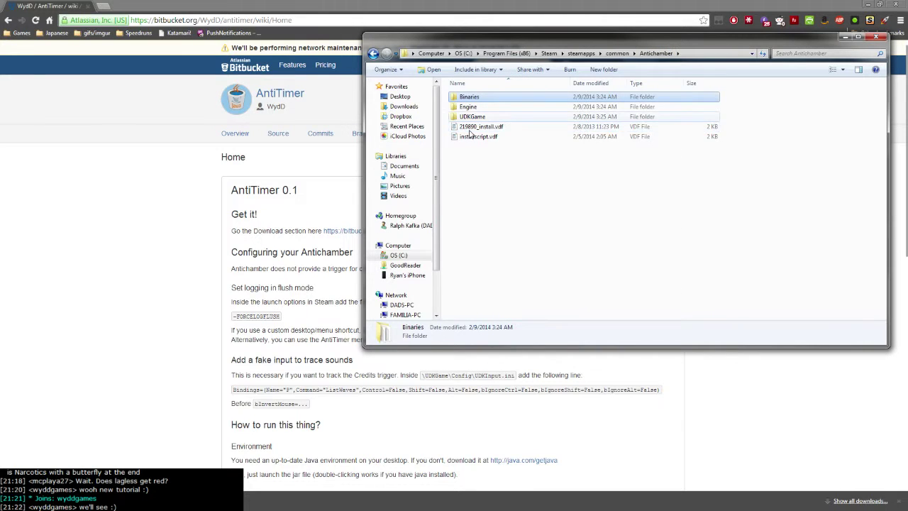
double_click(517, 118)
double_click(468, 98)
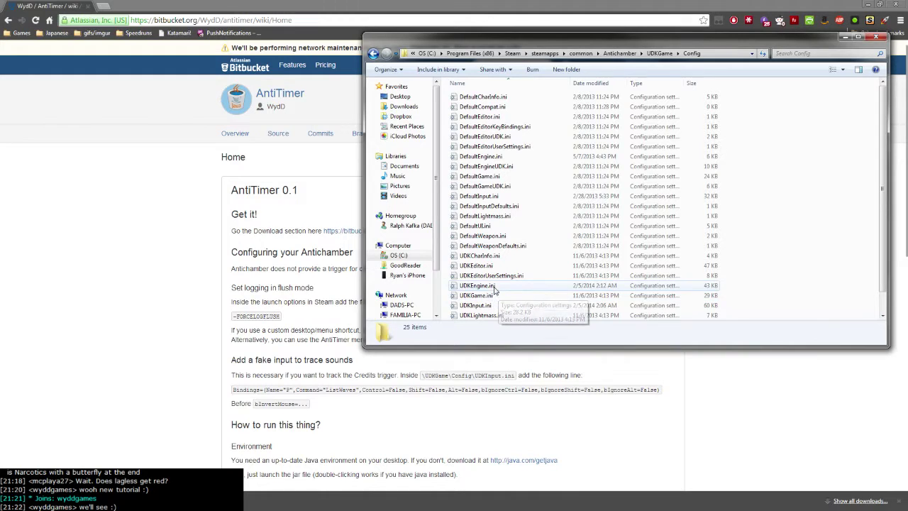
left_click(489, 305)
left_click(488, 306)
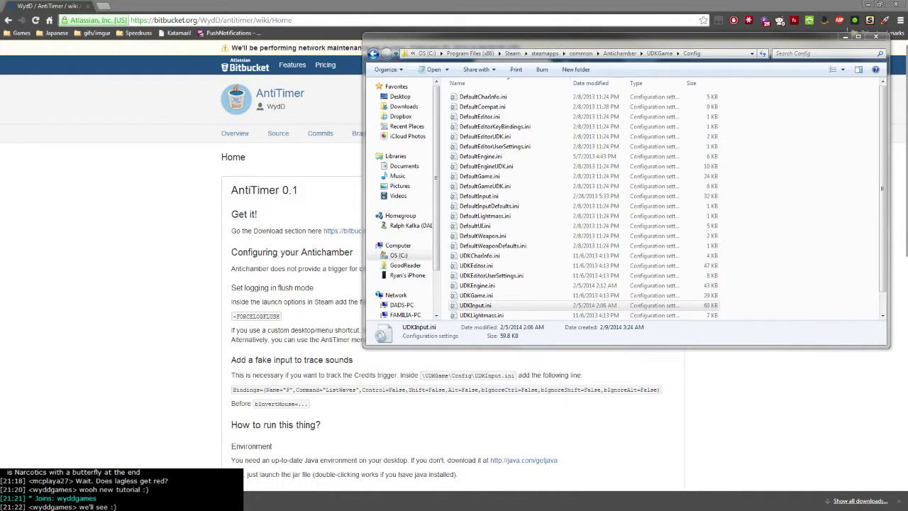
left_click_drag(730, 71, 180, 147)
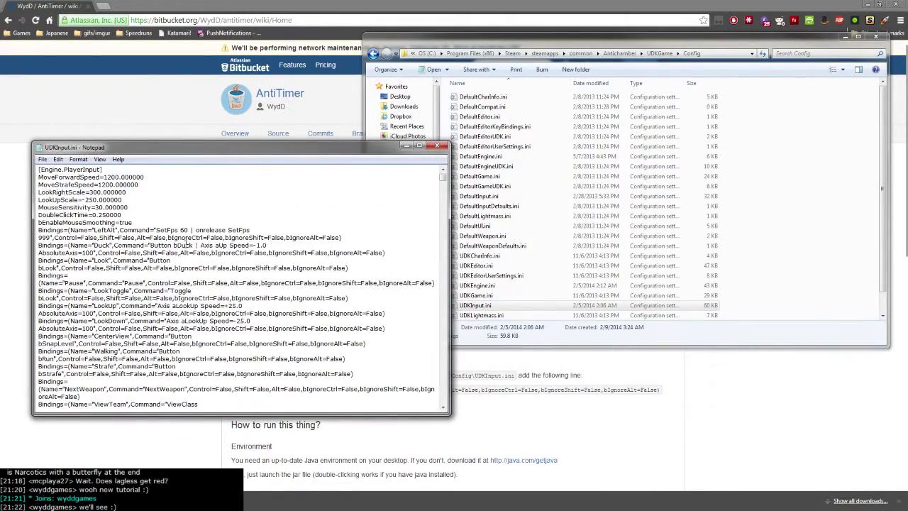
- Search UDKInput.ini for 'invert' to locate the bInvertMouse line
key("ctrl+f")
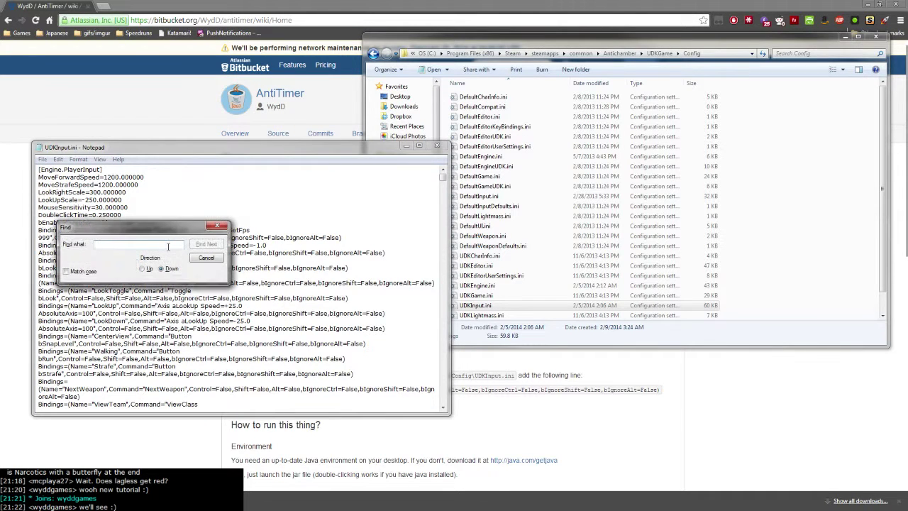
key("alt+Tab")
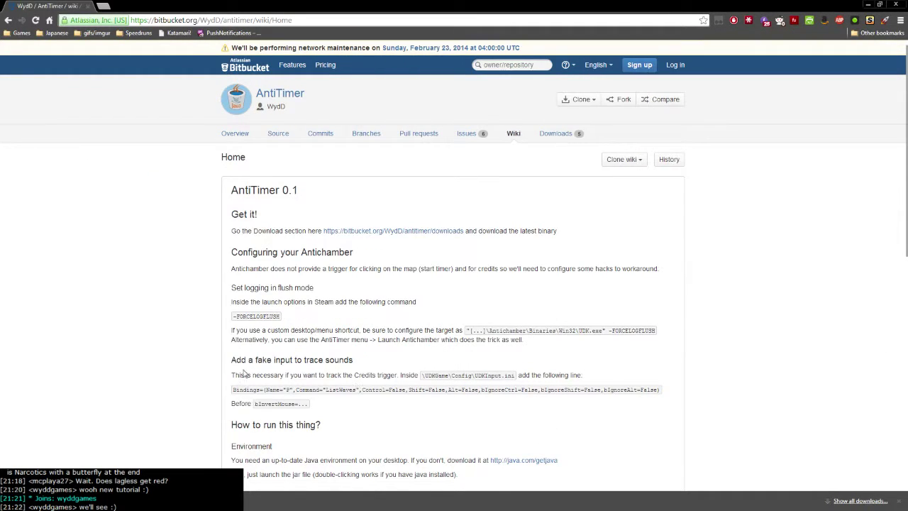
left_click_drag(255, 404, 273, 403)
left_click(304, 403)
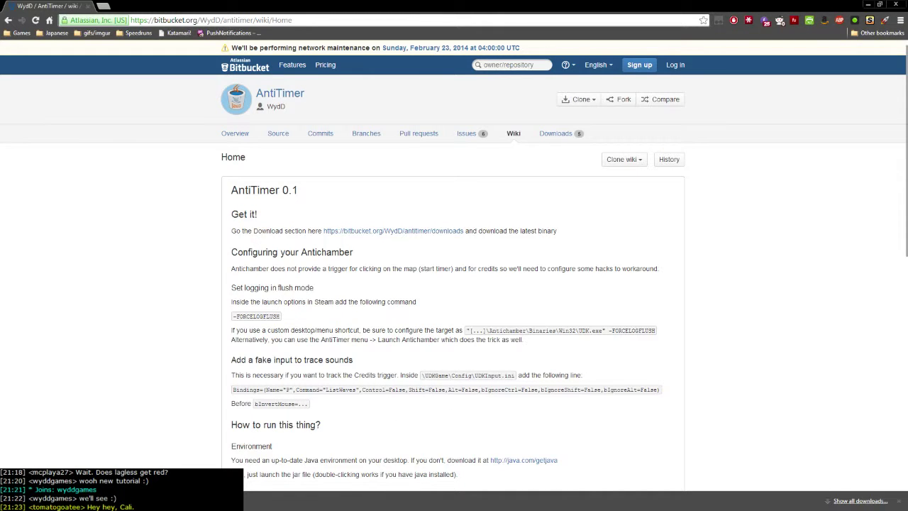
key("alt+Tab")
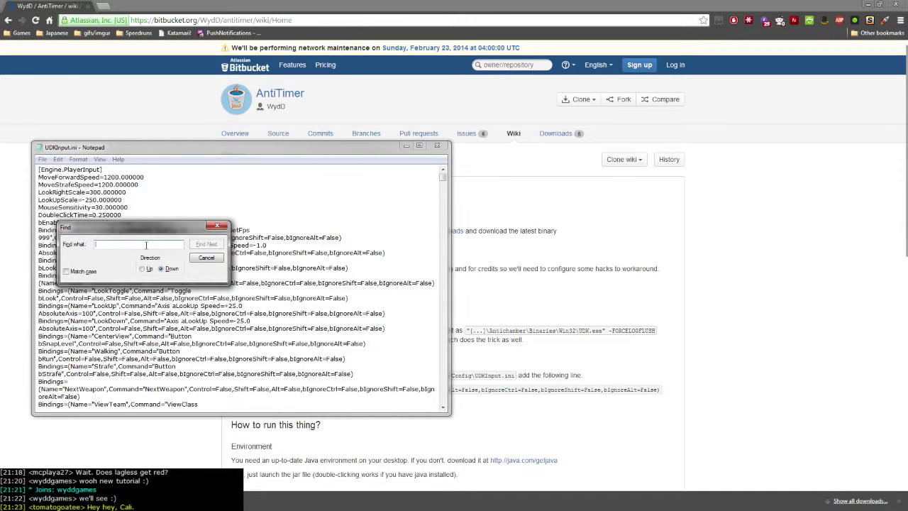
type("invert")
left_click(212, 245)
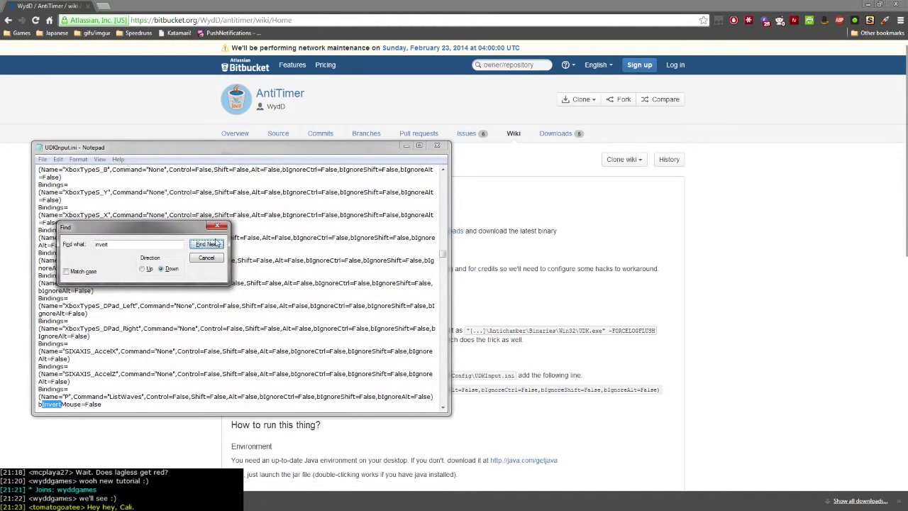
left_click(217, 225)
left_click(82, 404)
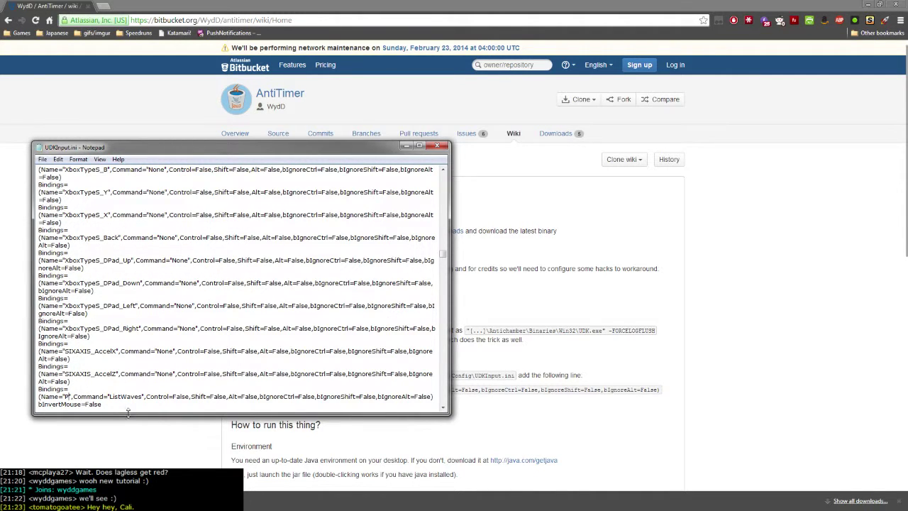
- Compare the wiki's Bindings line with the ListWaves P binding in the file
left_click(497, 423)
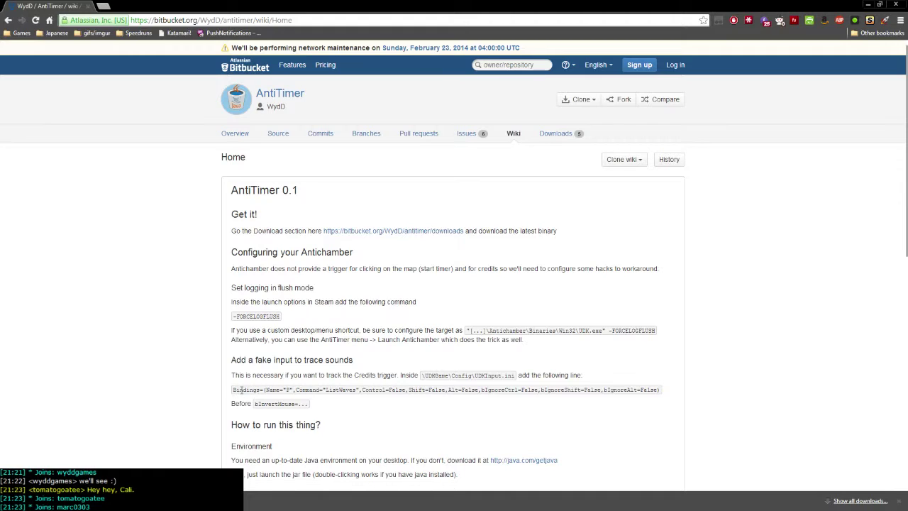
left_click_drag(233, 389, 663, 387)
left_click(672, 378)
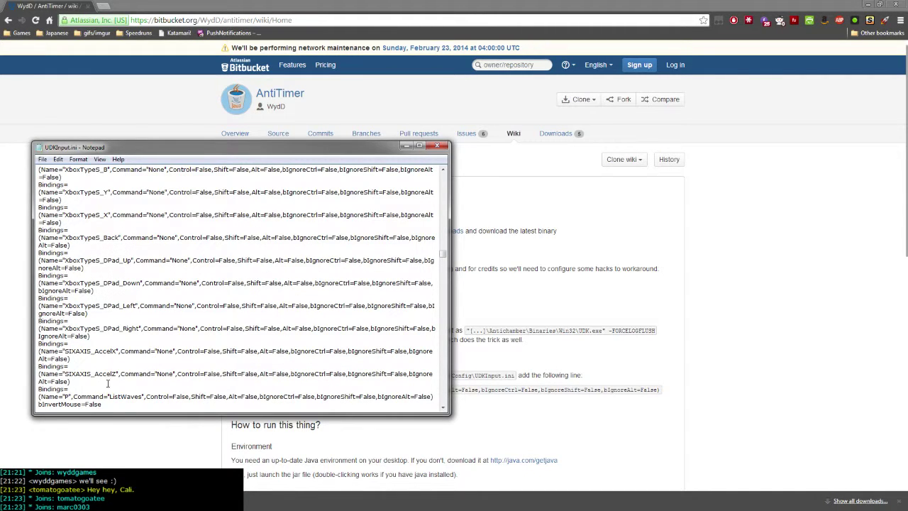
scroll(111, 381, "down", 1)
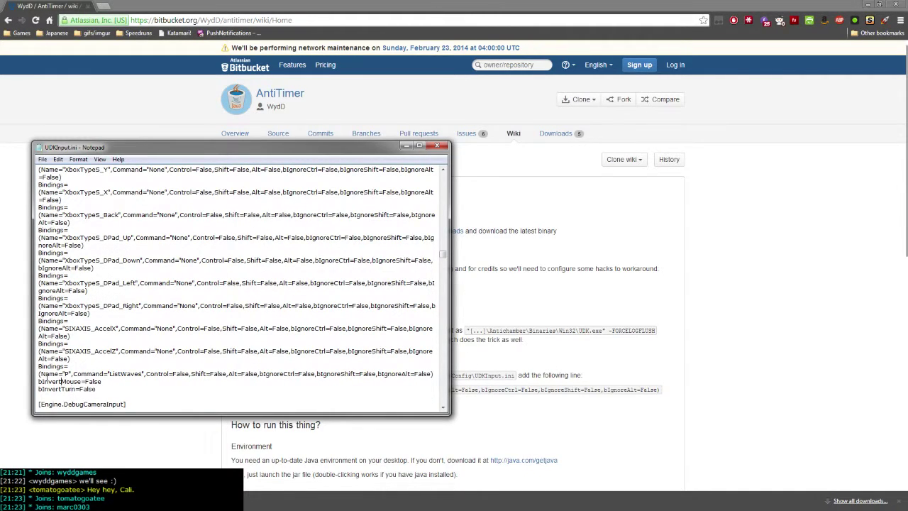
left_click_drag(40, 373, 210, 374)
left_click(71, 374)
- Check Notepad's File menu, then close UDKInput.ini
left_click(42, 160)
left_click(319, 253)
left_click(46, 159)
left_click(252, 233)
left_click(437, 147)
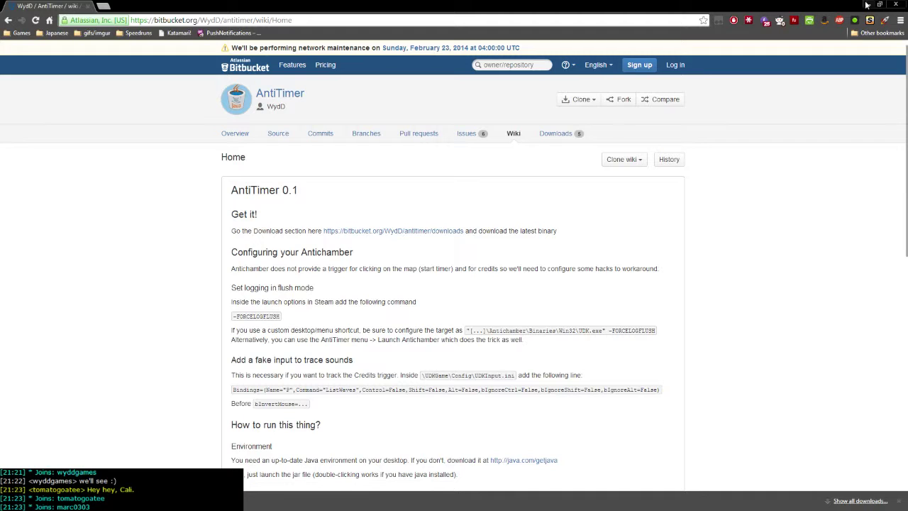
- Minimize Chrome and the Config folder window, bringing the AntiTimer window forward
left_click(869, 5)
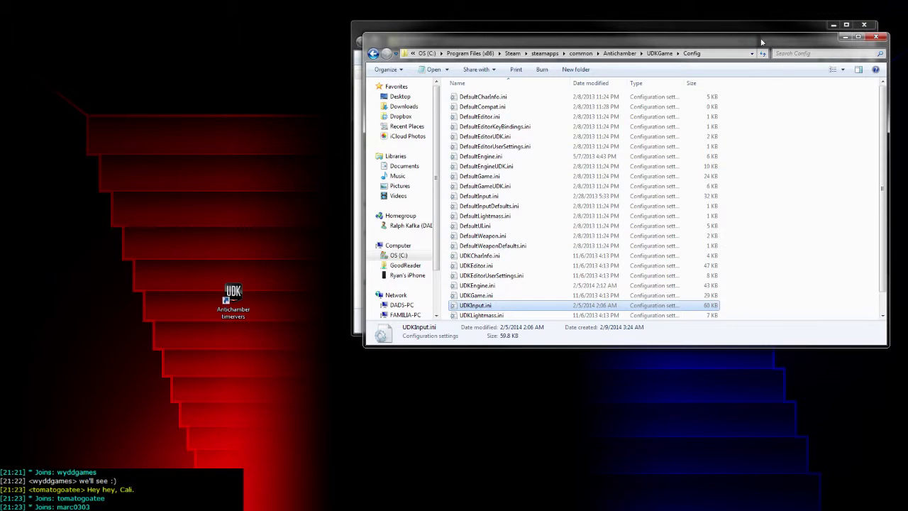
left_click_drag(761, 43, 695, 155)
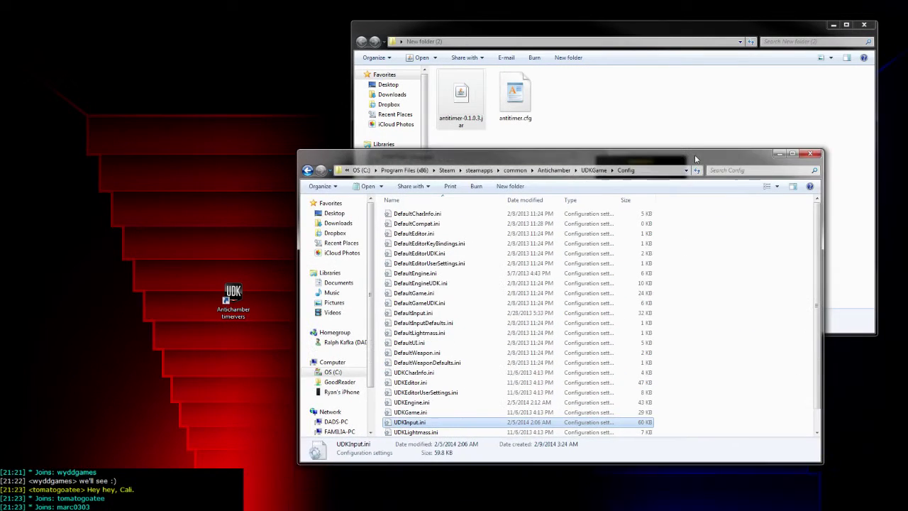
left_click(777, 155)
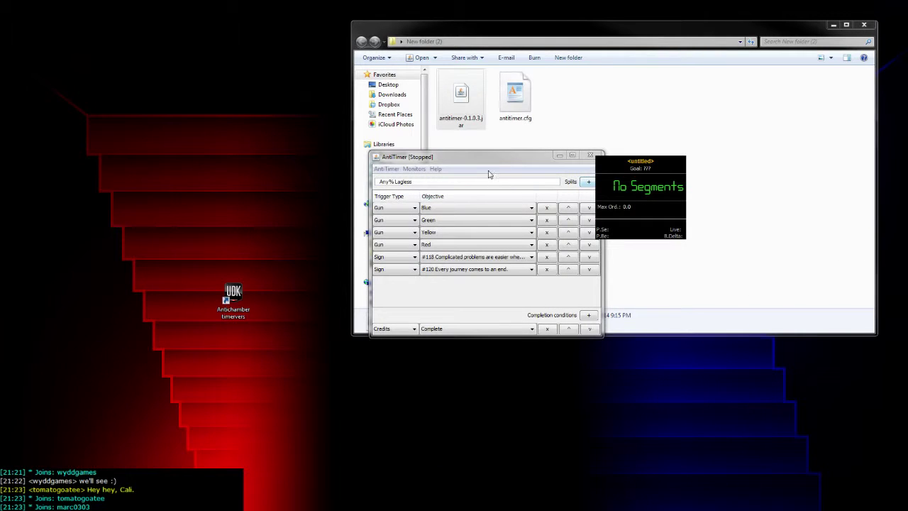
left_click_drag(497, 161, 475, 161)
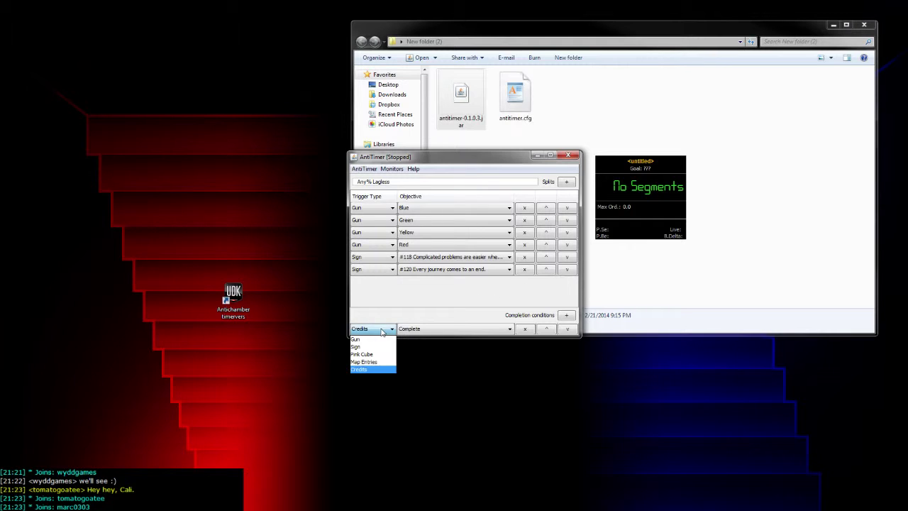
- Re-select Credits as the completion trigger type in AntiTimer
left_click(360, 370)
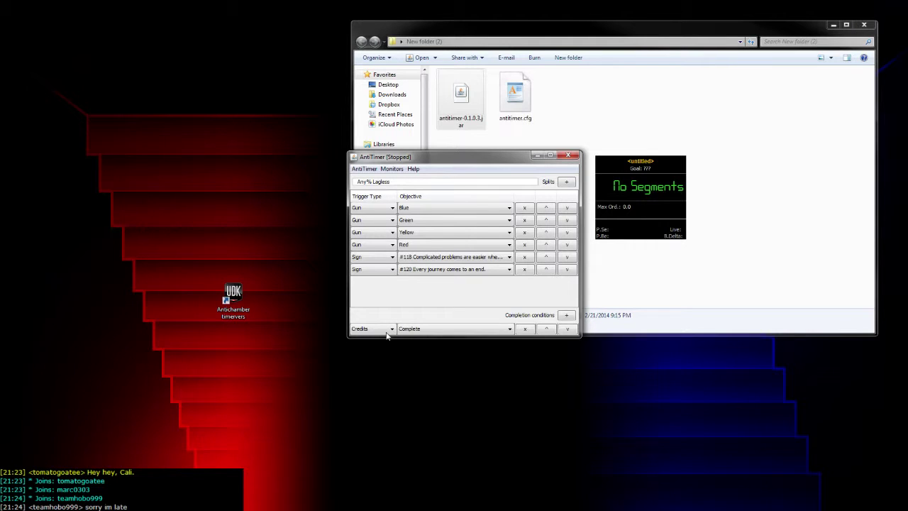
left_click(388, 329)
left_click(390, 330)
left_click(390, 330)
left_click(390, 330)
left_click_drag(432, 158, 430, 155)
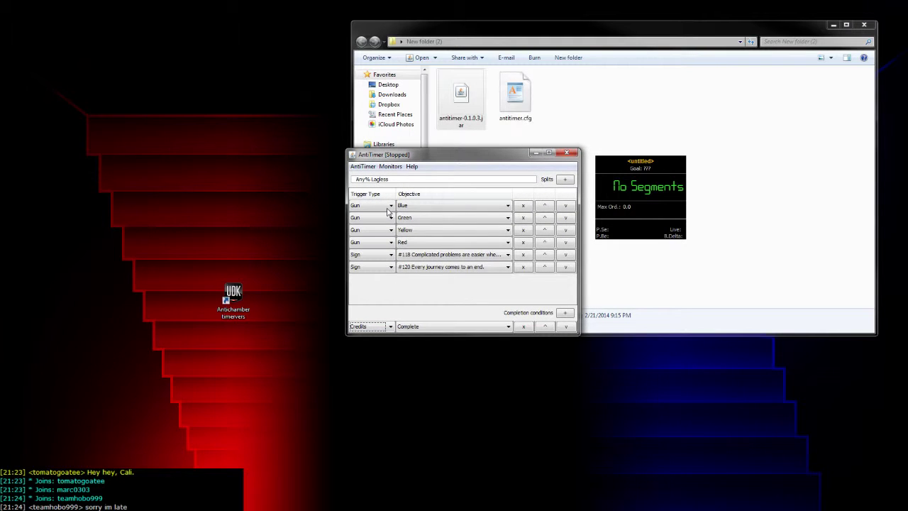
left_click(370, 167)
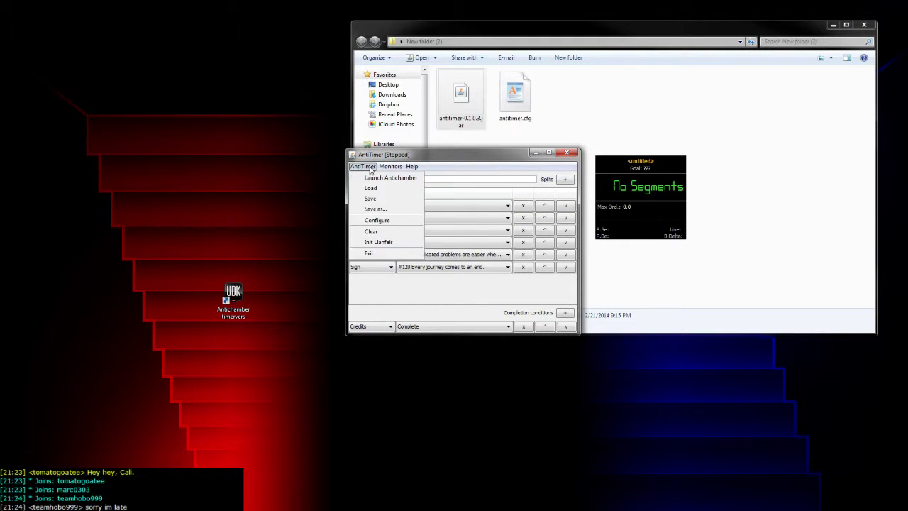
- Run Init Llanfair for the Any% Lagless splits, then open and cancel AntiTimer's Save window
left_click(378, 242)
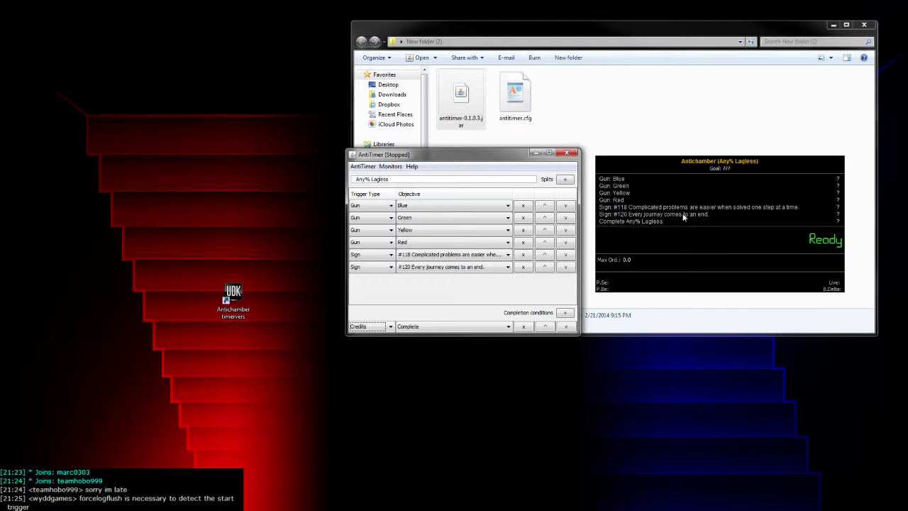
left_click(365, 167)
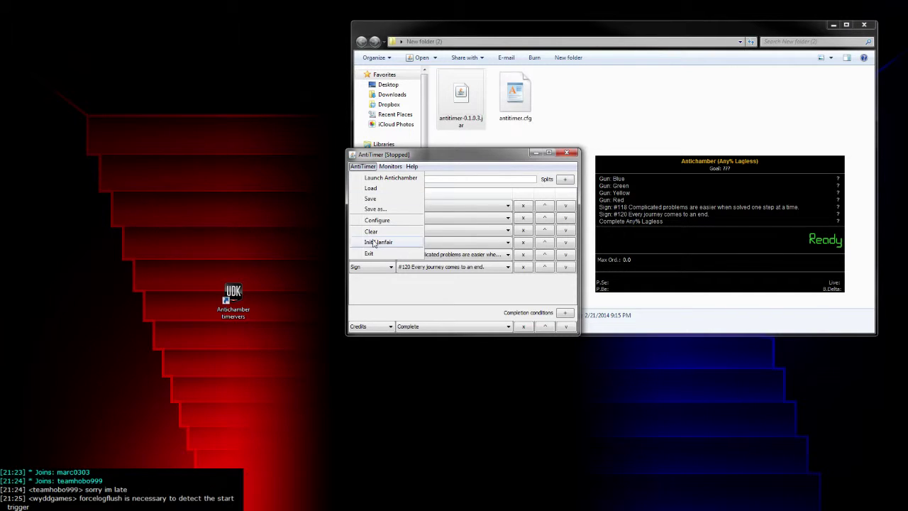
left_click(738, 227)
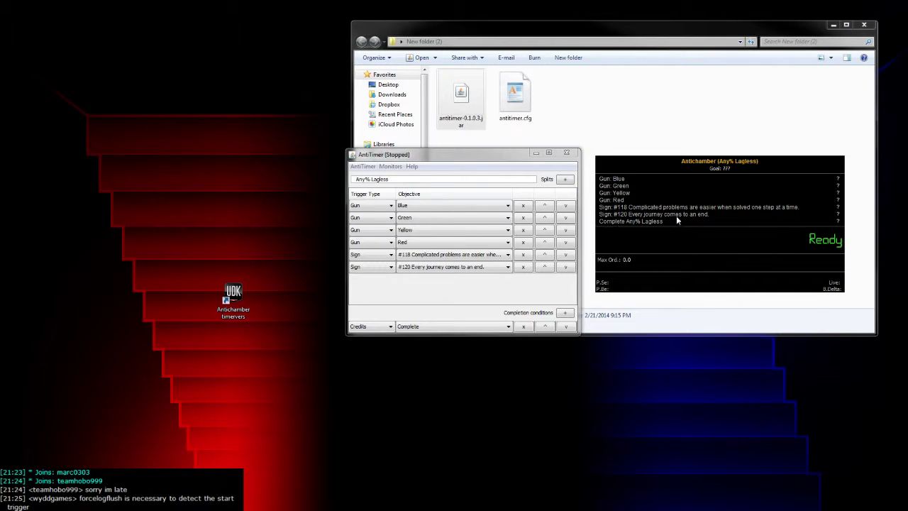
left_click(356, 166)
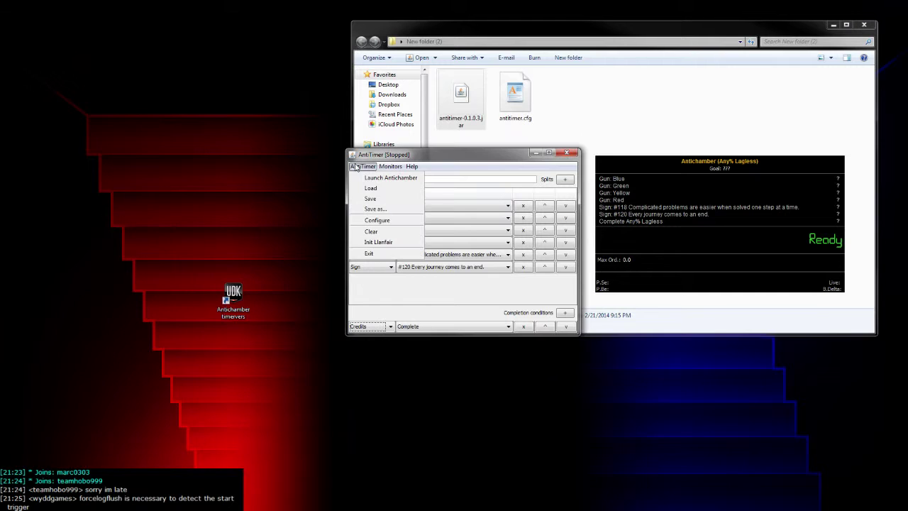
left_click(371, 199)
left_click_drag(447, 150, 428, 173)
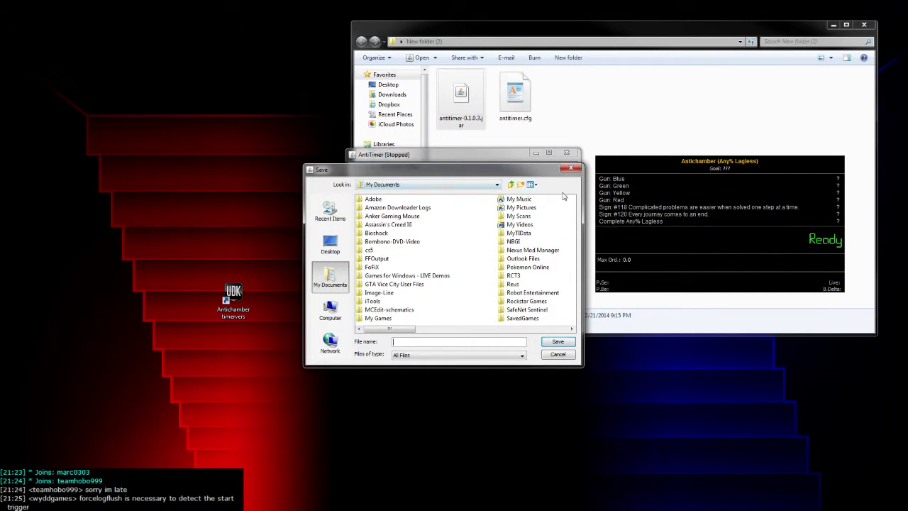
left_click(571, 169)
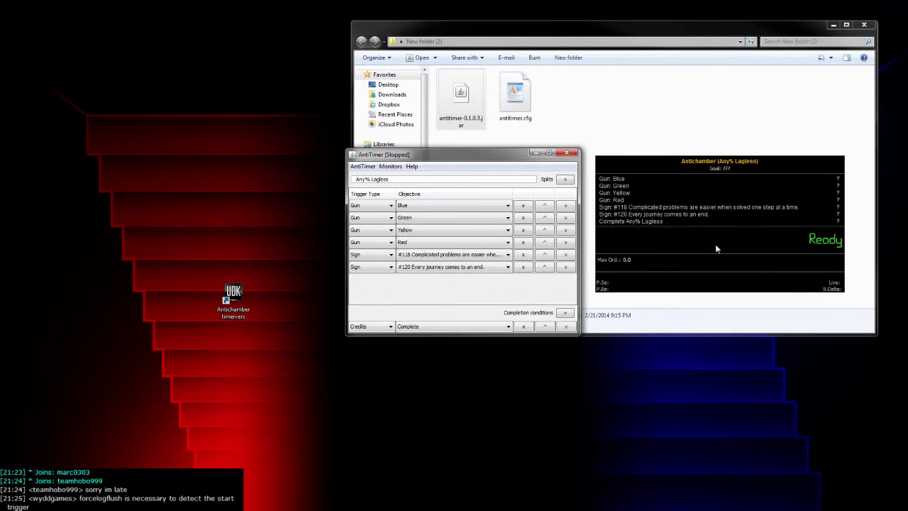
- In Llanfair's run editor, rename the Sign #118 segment to 'Chase End'
right_click(647, 187)
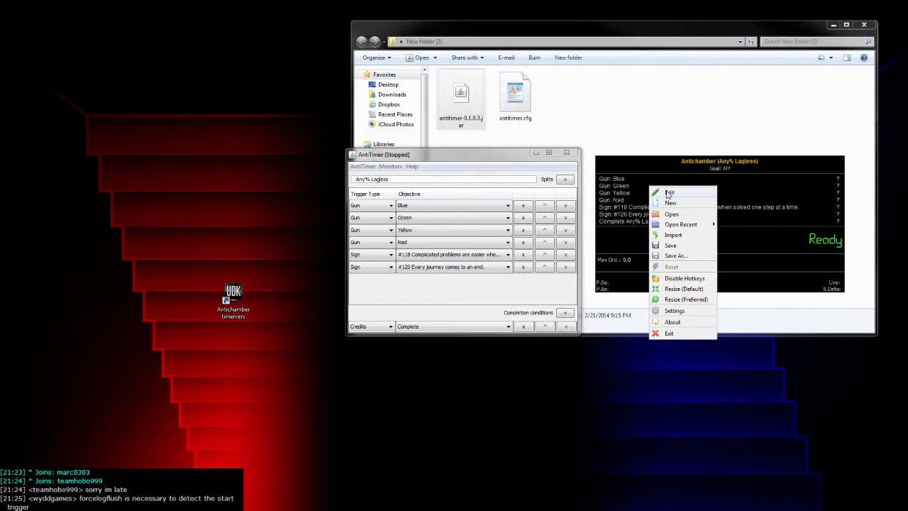
left_click(609, 266)
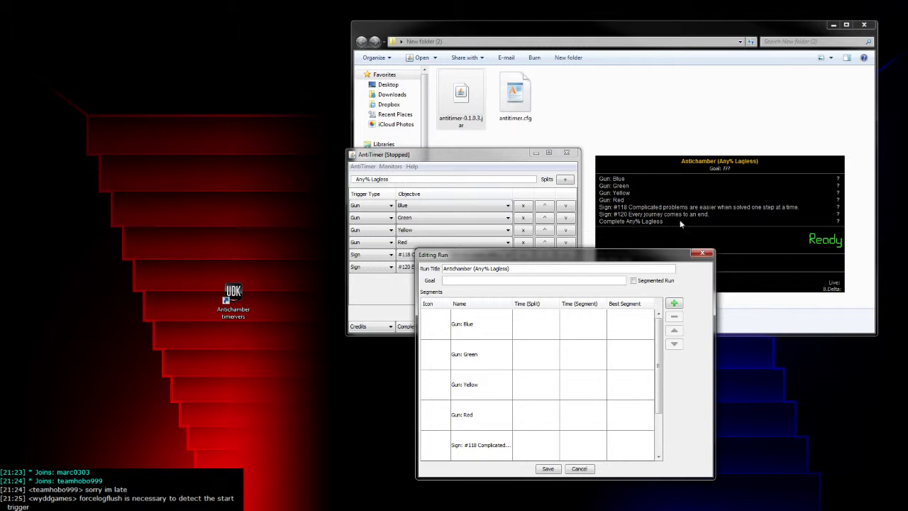
scroll(659, 362, "down", 3)
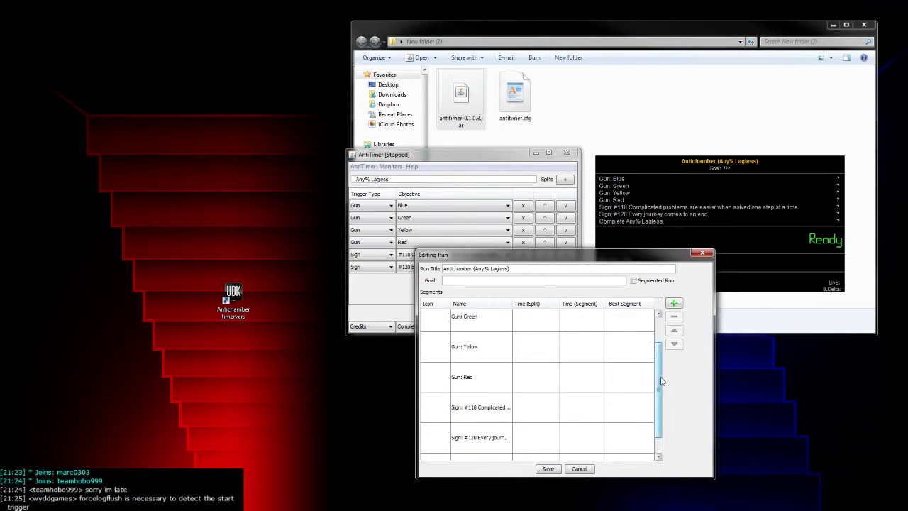
left_click(487, 395)
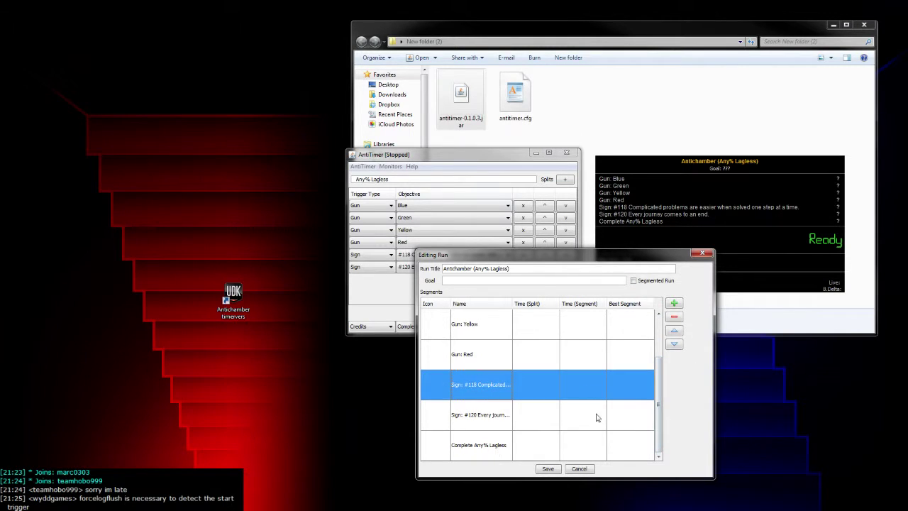
double_click(478, 387)
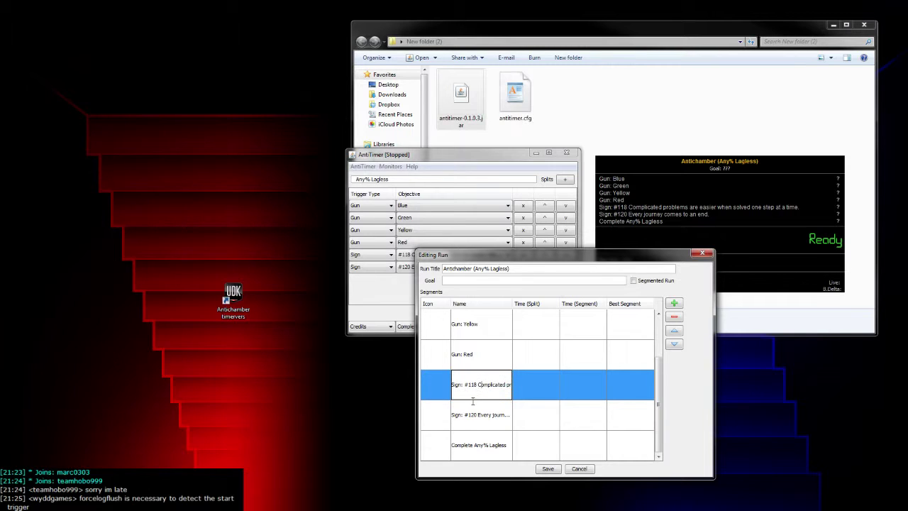
left_click(452, 386)
left_click_drag(451, 385, 531, 385)
key("BackSpace")
type("Chase End")
left_click(495, 411)
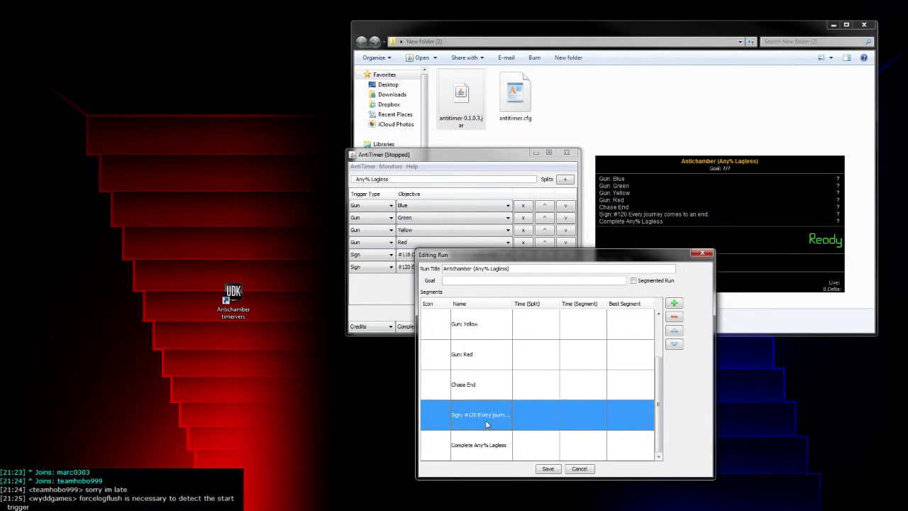
- Rename the Sign #120 segment to 'Escape End', save the run, and narrow the splits window
double_click(462, 417)
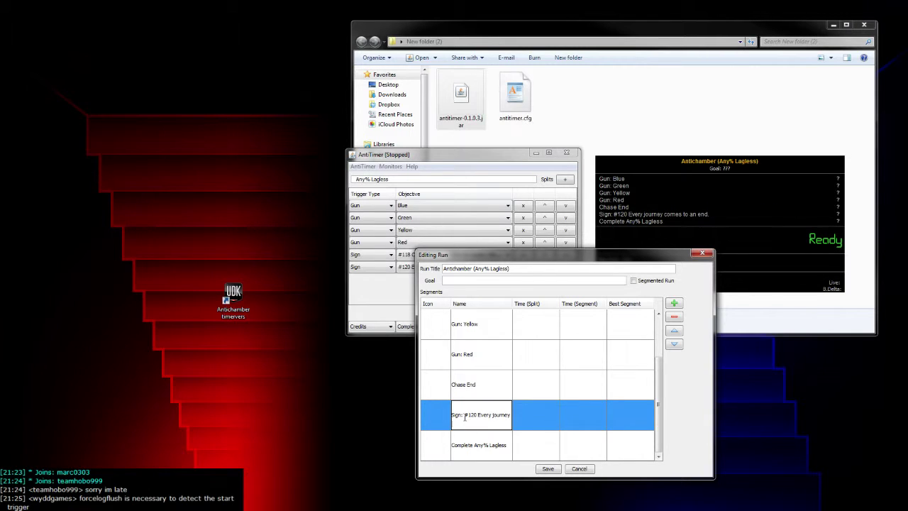
key("ctrl+a")
key("BackSpace")
type("Escape End")
key("Return")
key("Down")
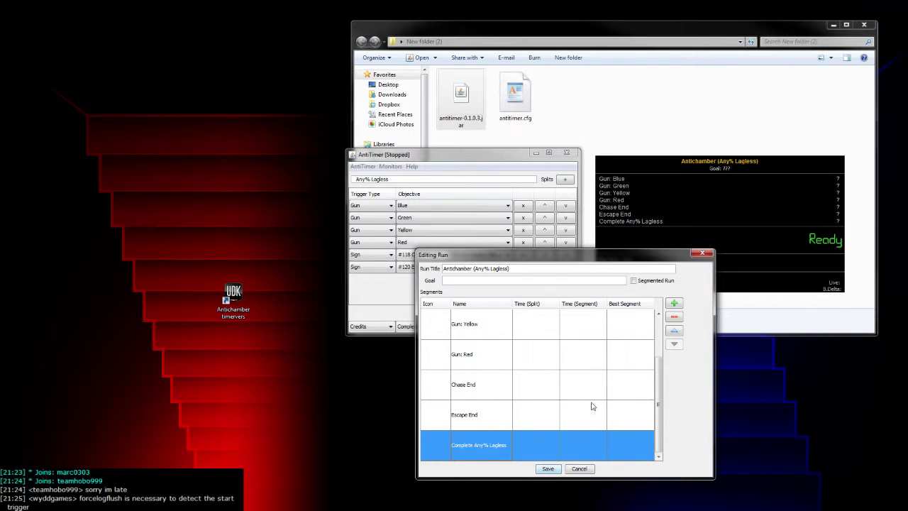
left_click(554, 468)
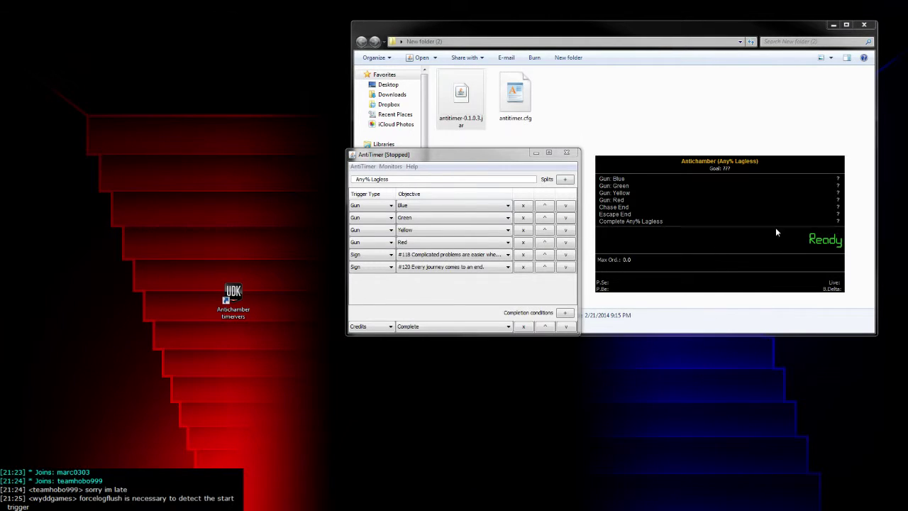
left_click_drag(844, 216, 687, 206)
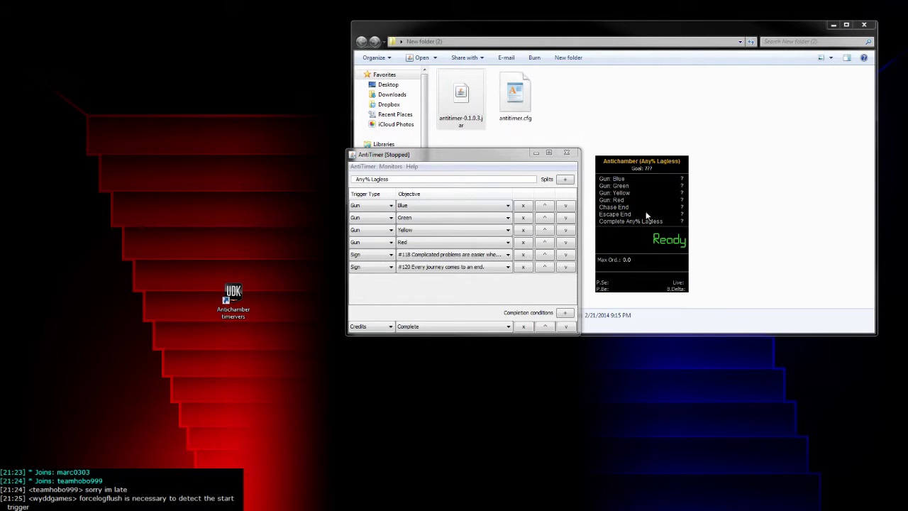
- Set Llanfair's Accuracy to 100th of a second in Settings, then close the dialog
right_click(646, 212)
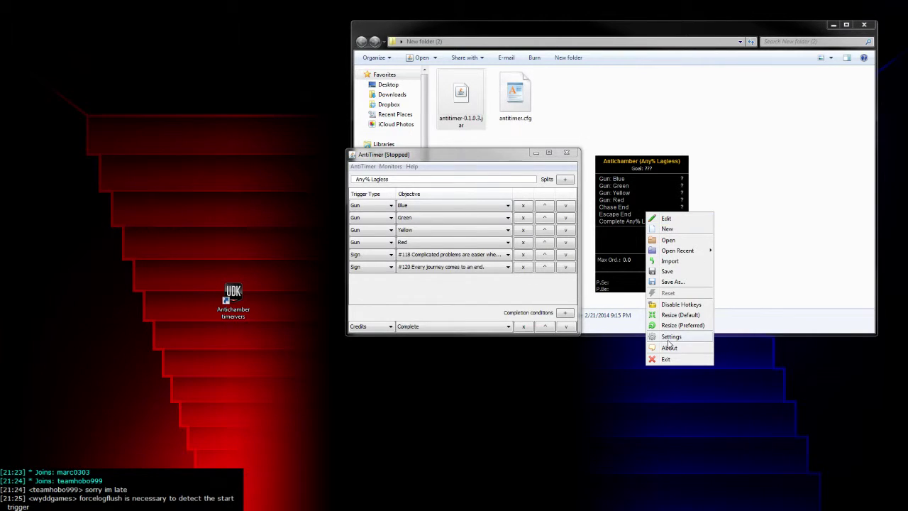
left_click(698, 315)
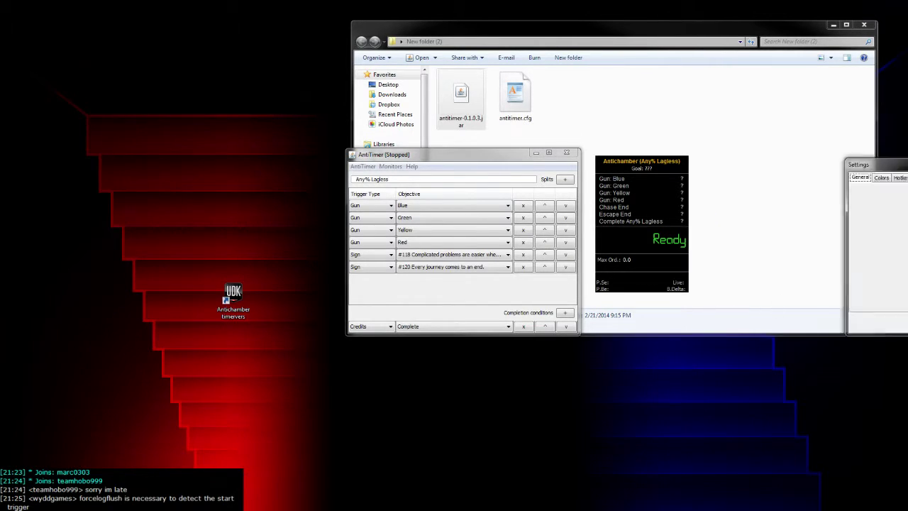
left_click_drag(780, 160, 500, 313)
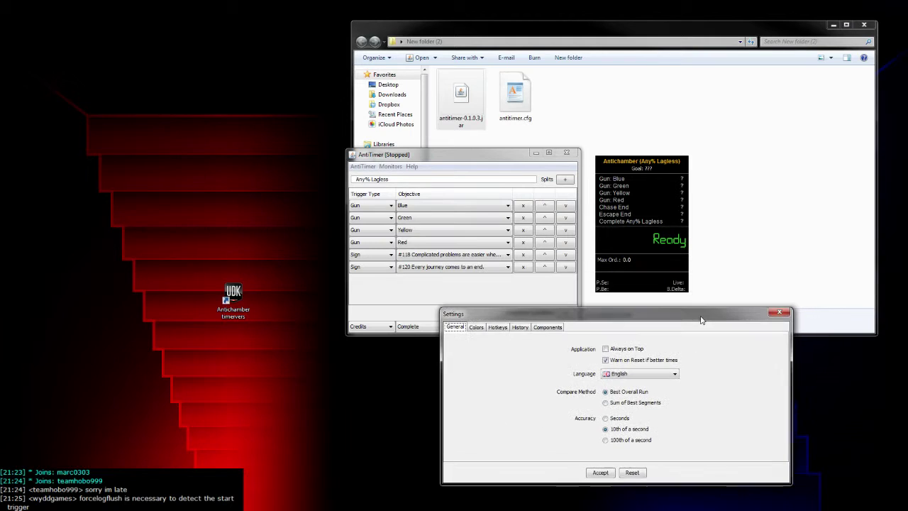
left_click(616, 441)
left_click(477, 328)
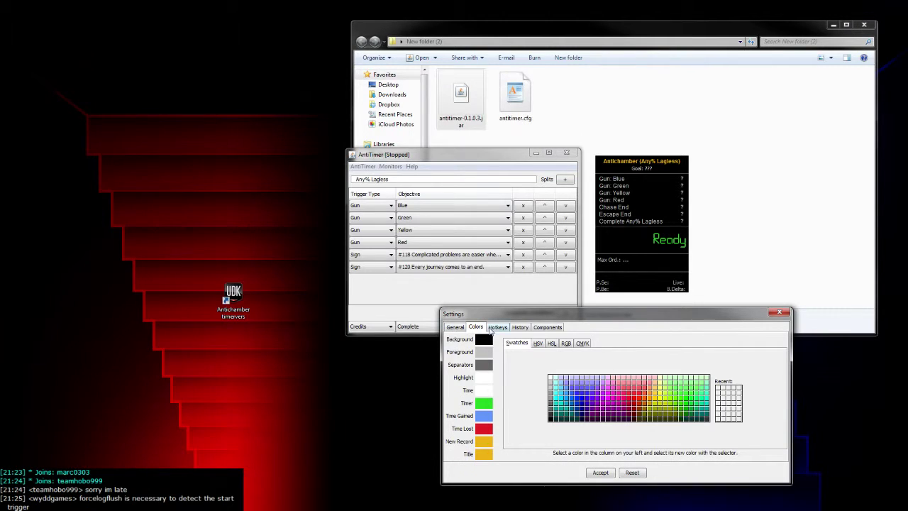
left_click(495, 328)
left_click(523, 328)
left_click(540, 328)
left_click(456, 331)
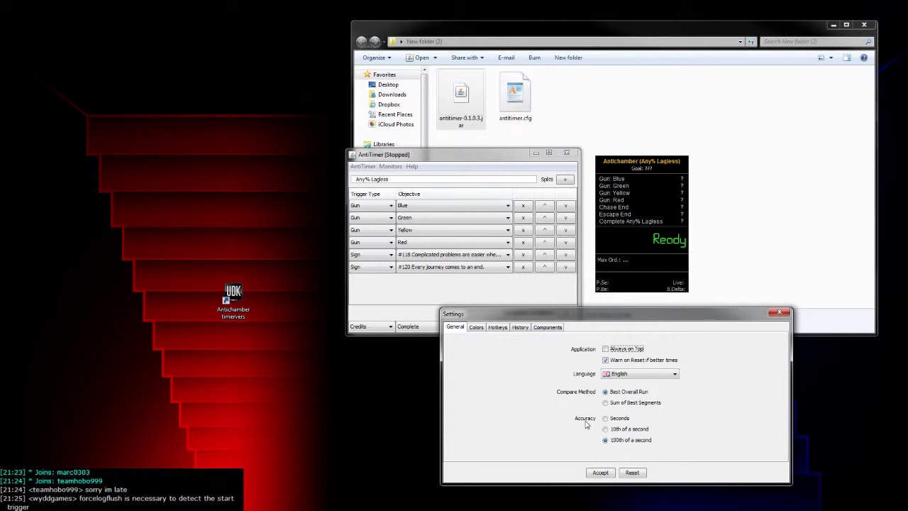
left_click(779, 312)
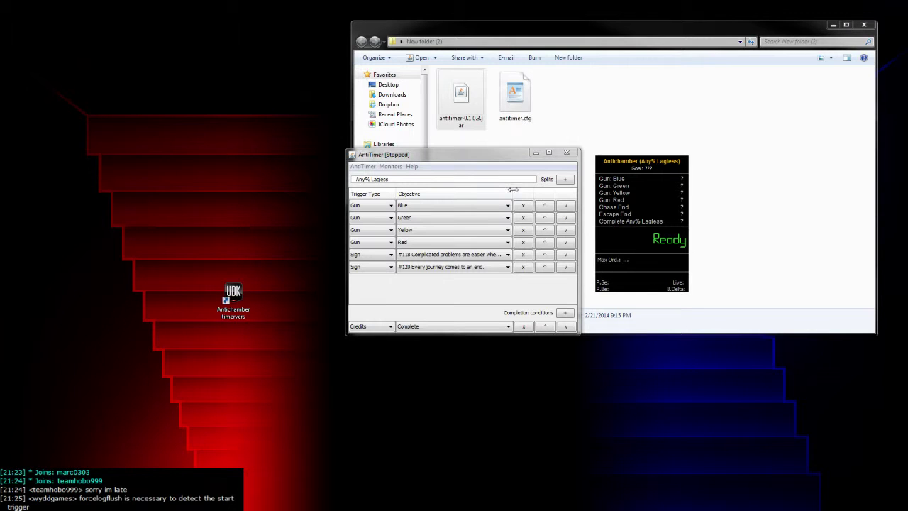
- Open the Map monitor and move it to the top left of the screen
left_click(391, 167)
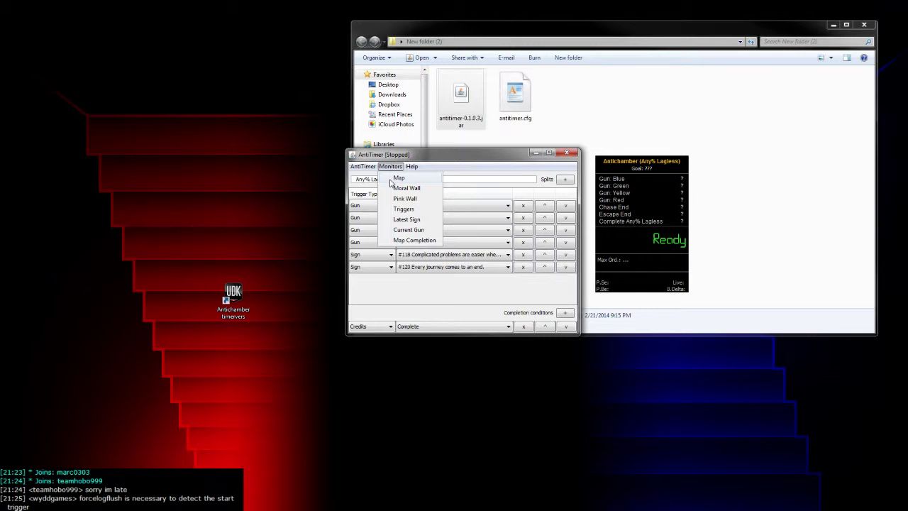
left_click(395, 170)
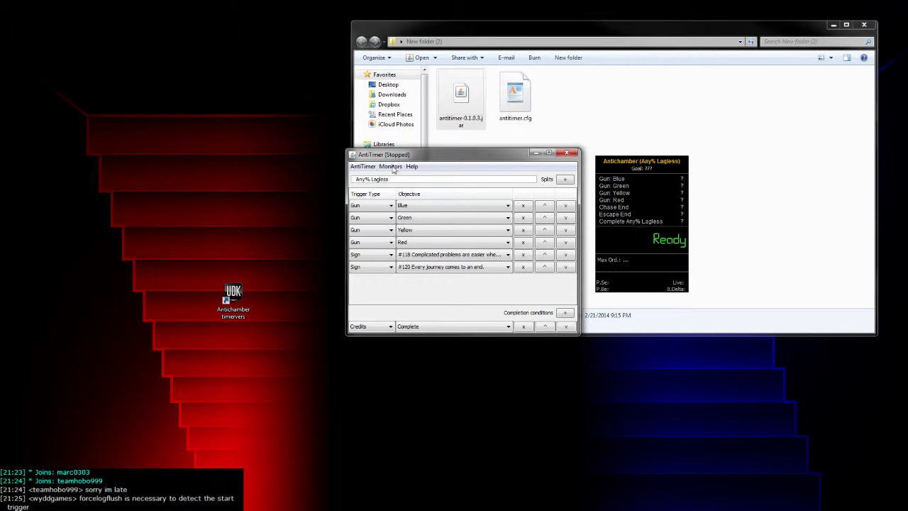
left_click(394, 169)
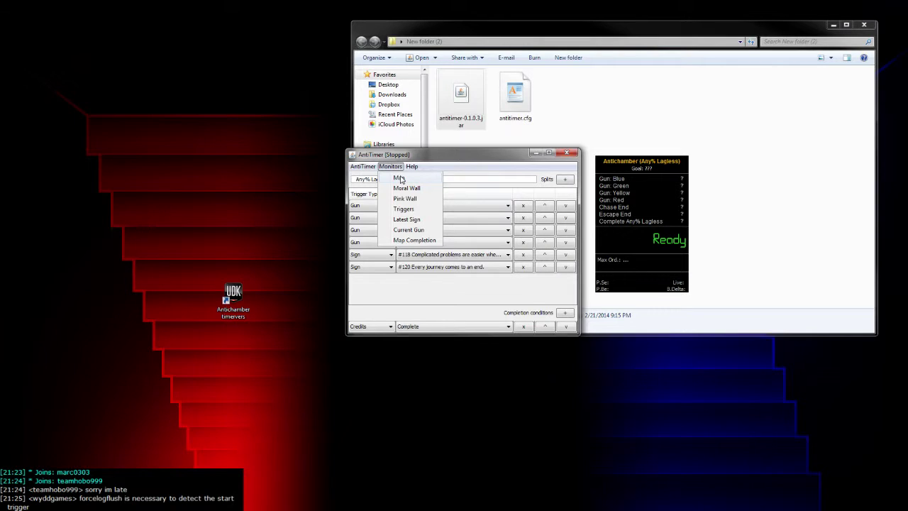
left_click(400, 178)
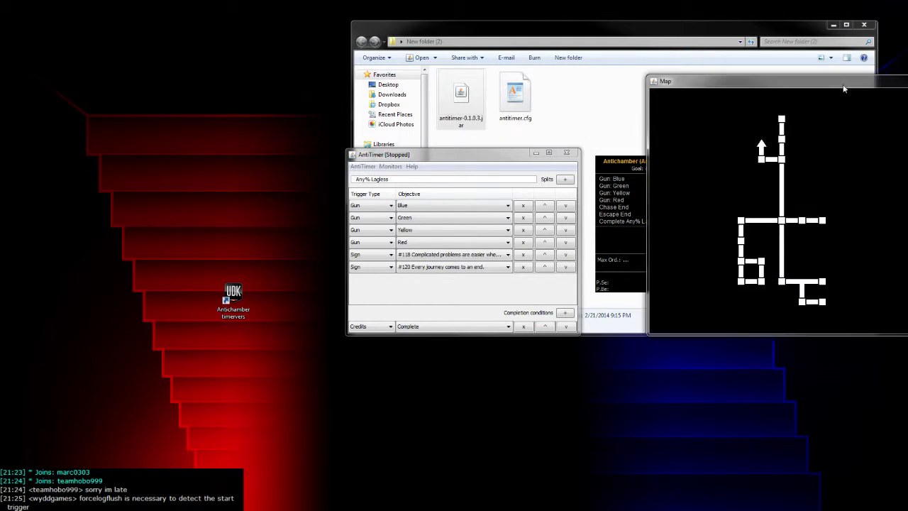
left_click_drag(823, 100, 236, 37)
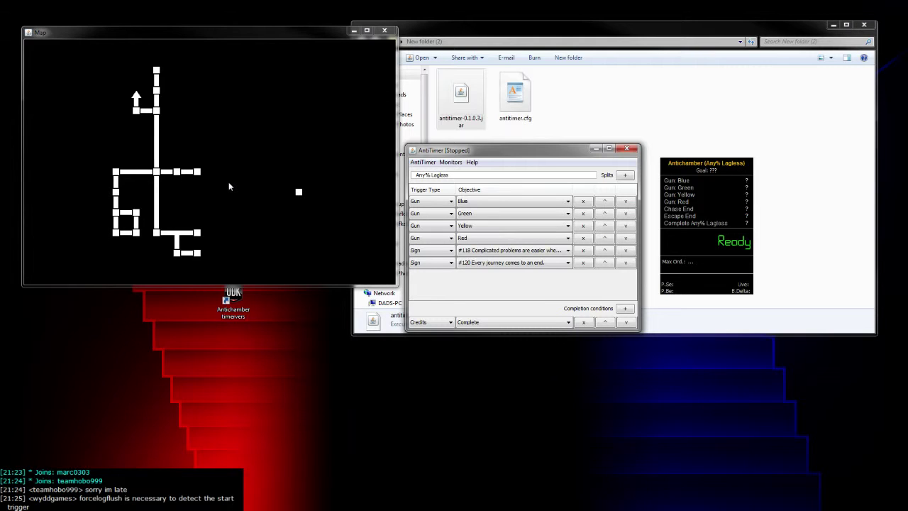
- Open the Moral Wall and Pink Wall monitors, placing them lower-left and below the splits editor
left_click(451, 162)
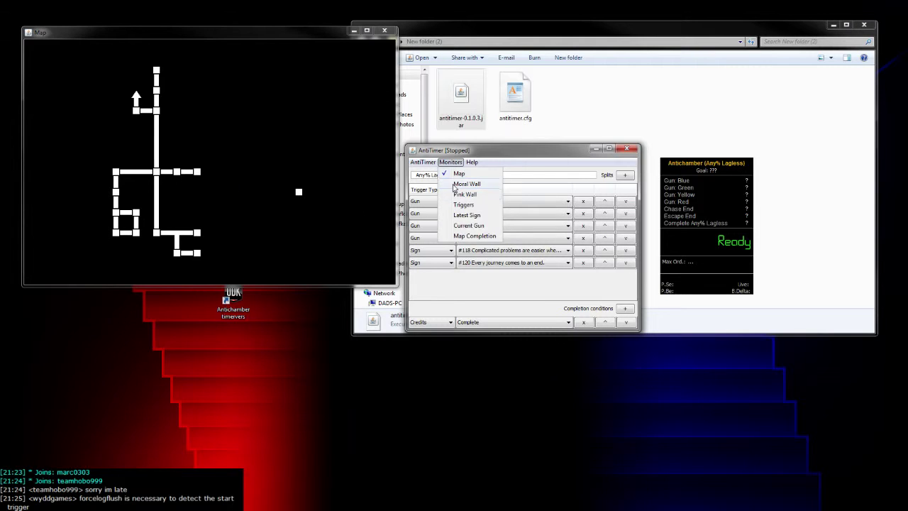
left_click(454, 185)
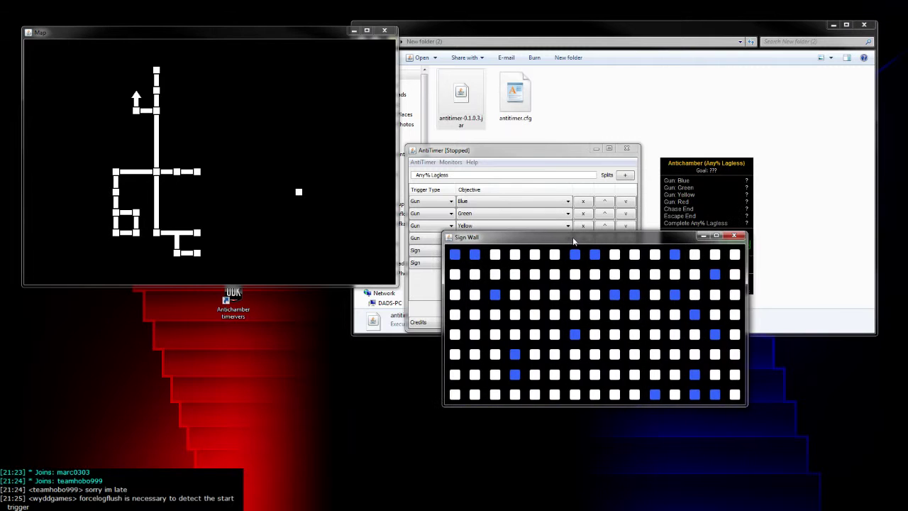
left_click_drag(573, 236, 192, 320)
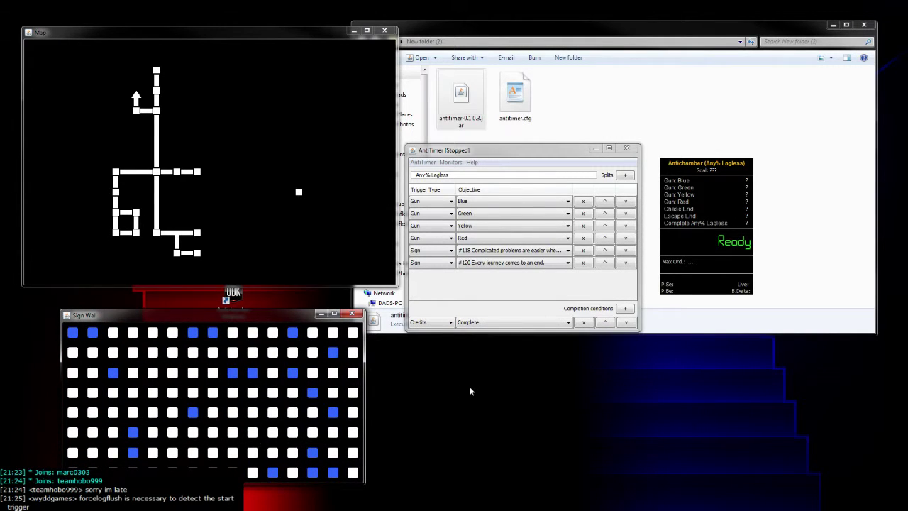
left_click(450, 162)
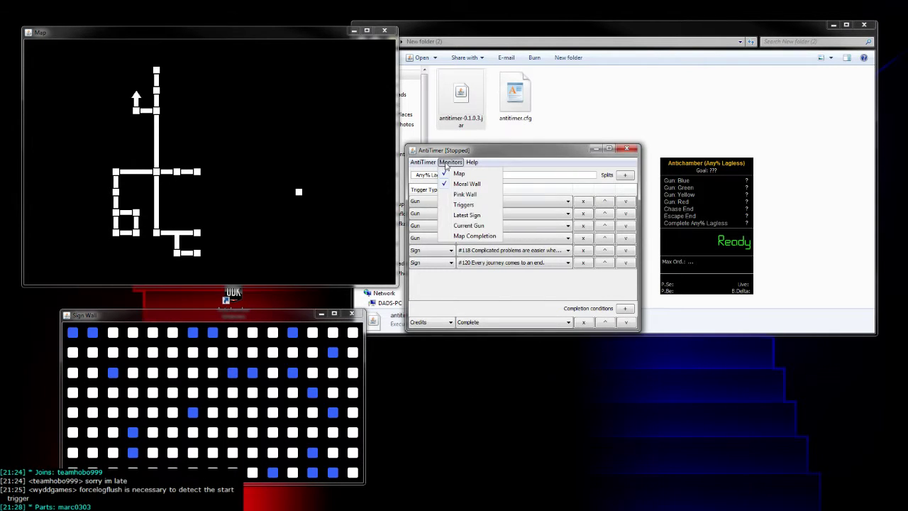
left_click(464, 194)
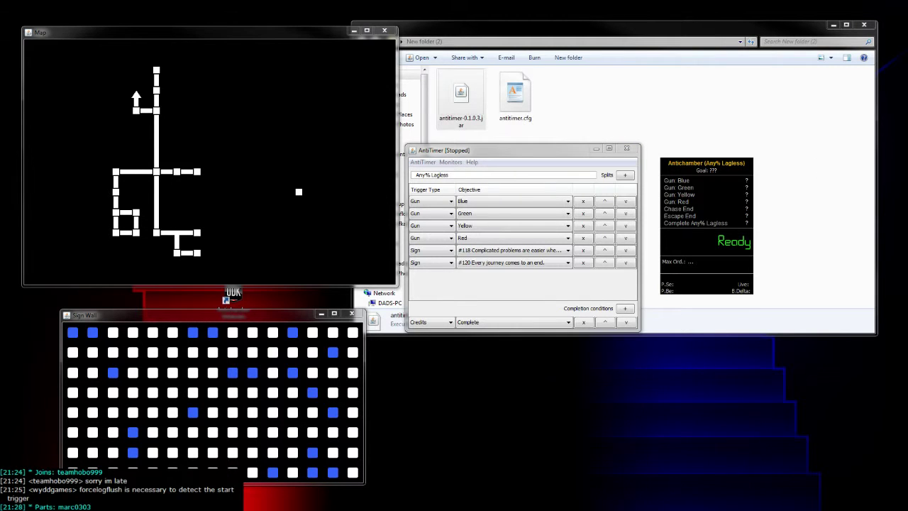
left_click_drag(871, 112, 417, 362)
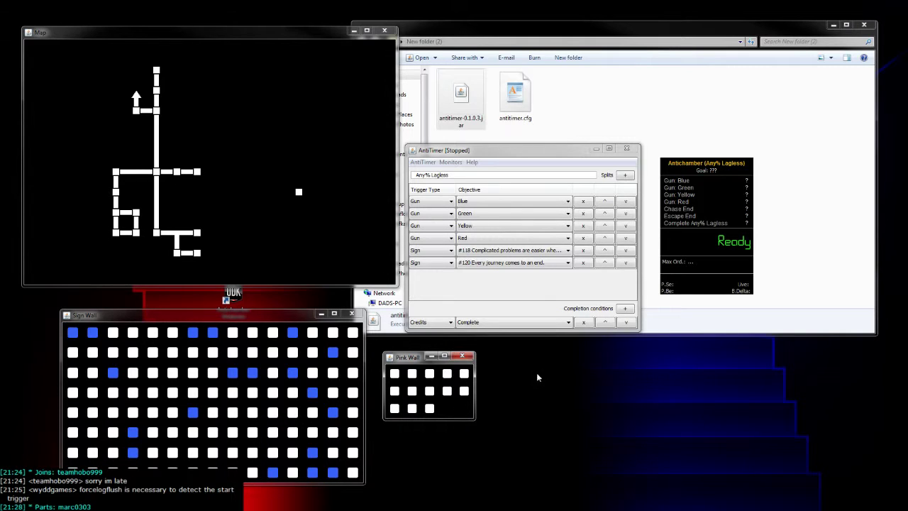
left_click_drag(412, 361, 405, 357)
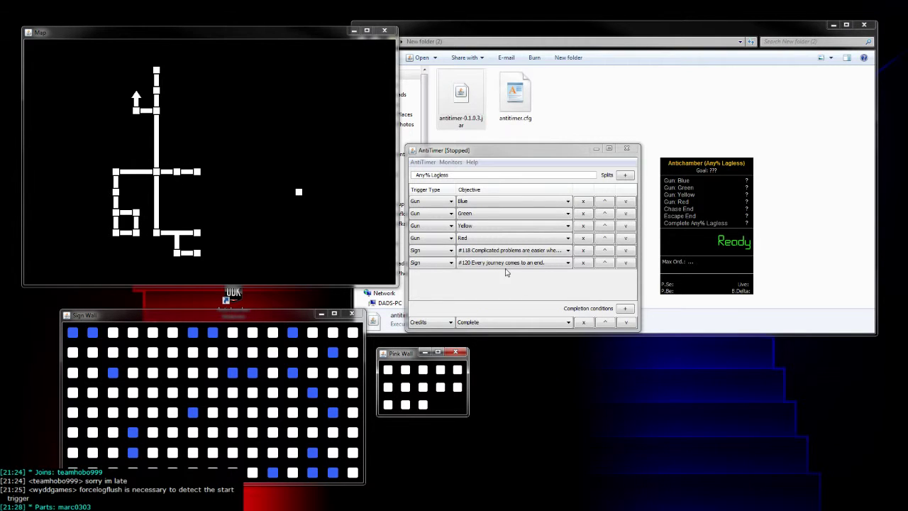
- Open the Trigger Monitor and place it below the splits editor
left_click(449, 162)
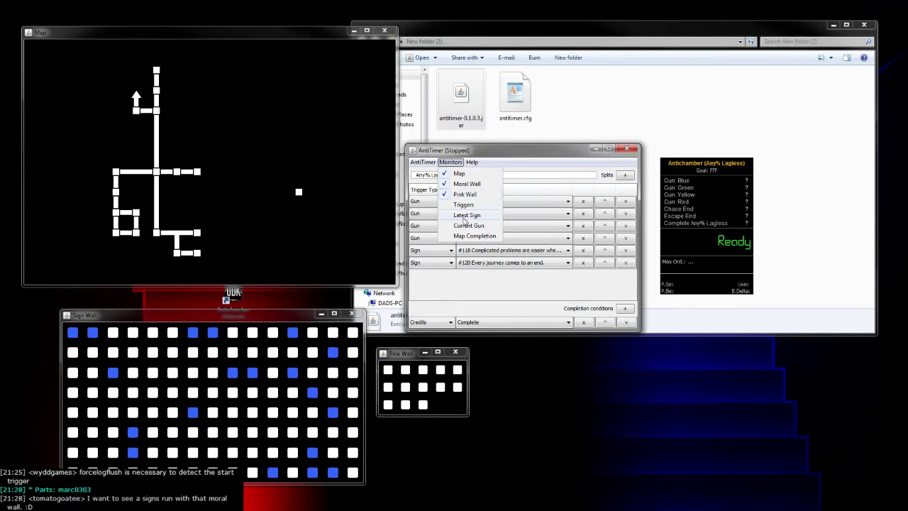
left_click(728, 221)
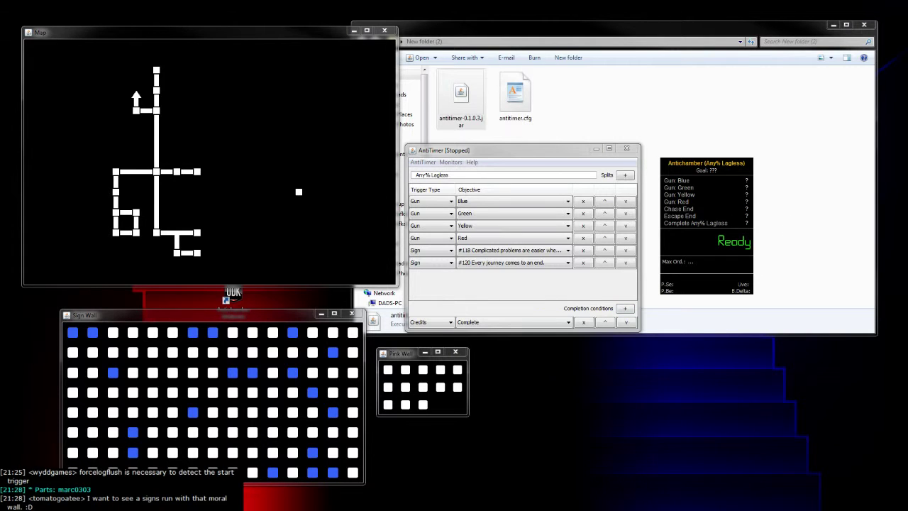
left_click_drag(878, 241, 592, 354)
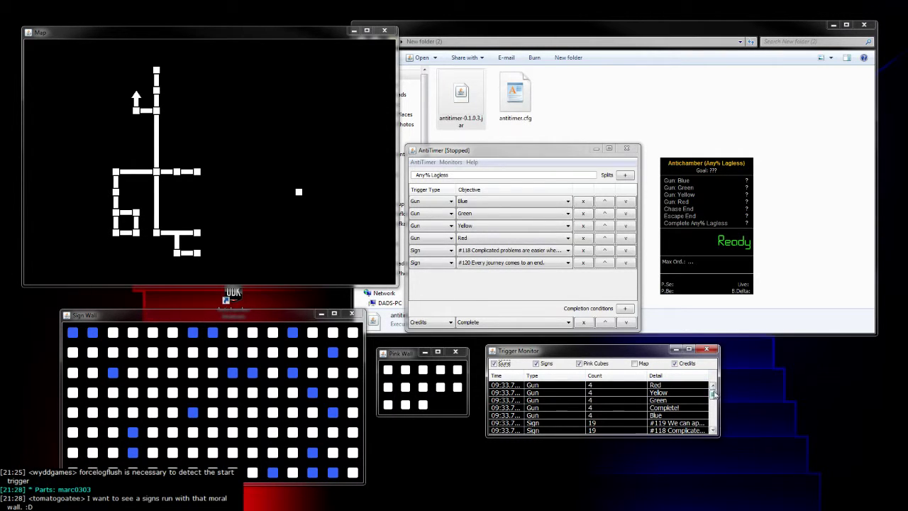
mouse_move(714, 395)
left_mouse_down()
mouse_move(713, 406)
mouse_move(714, 392)
left_mouse_up()
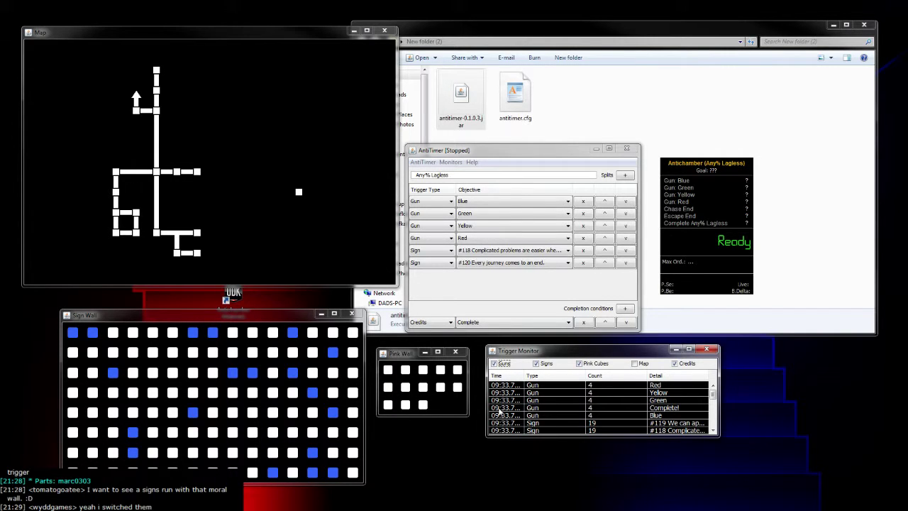
- Open the Latest Sign, Current Gun and Map Completion monitors and arrange them on screen
left_click(452, 162)
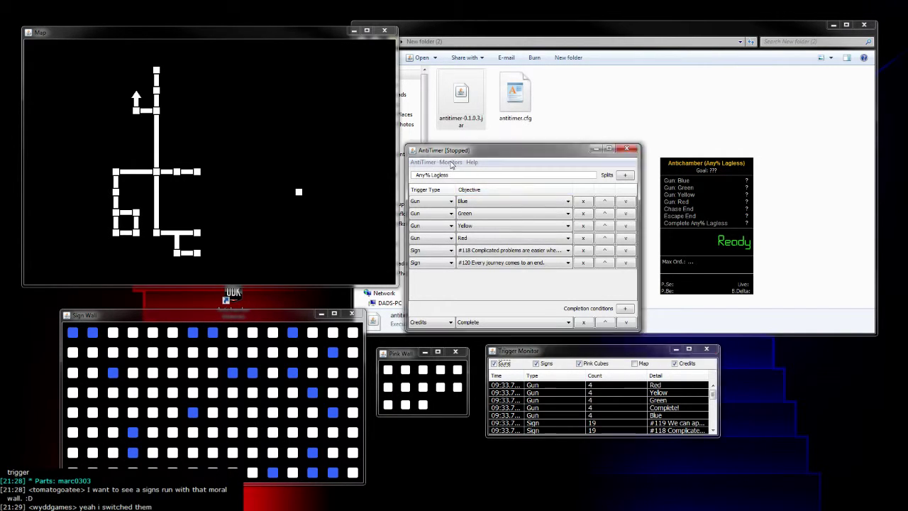
left_click(467, 215)
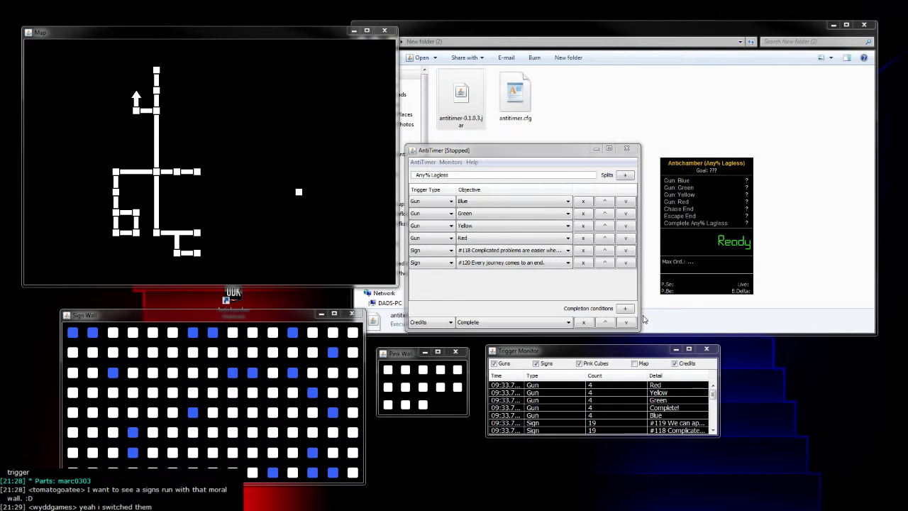
left_click_drag(905, 71, 525, 97)
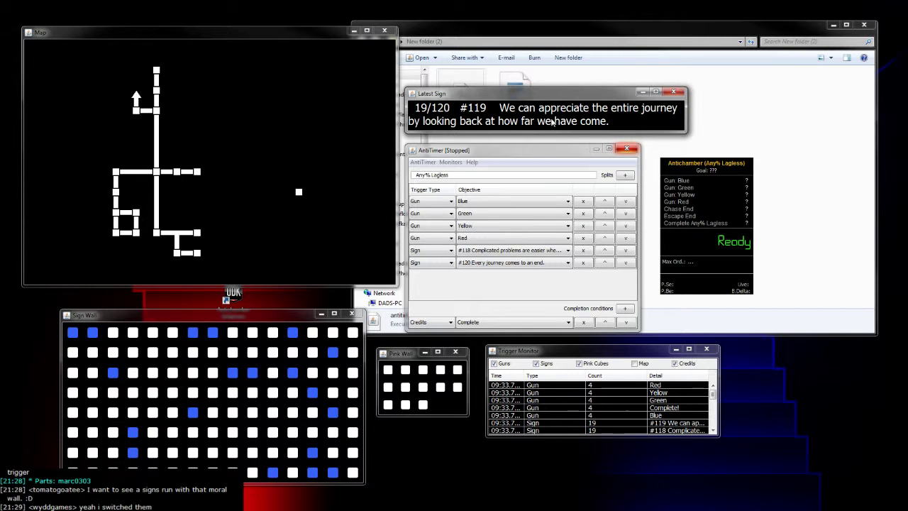
left_click(451, 162)
left_click(840, 227)
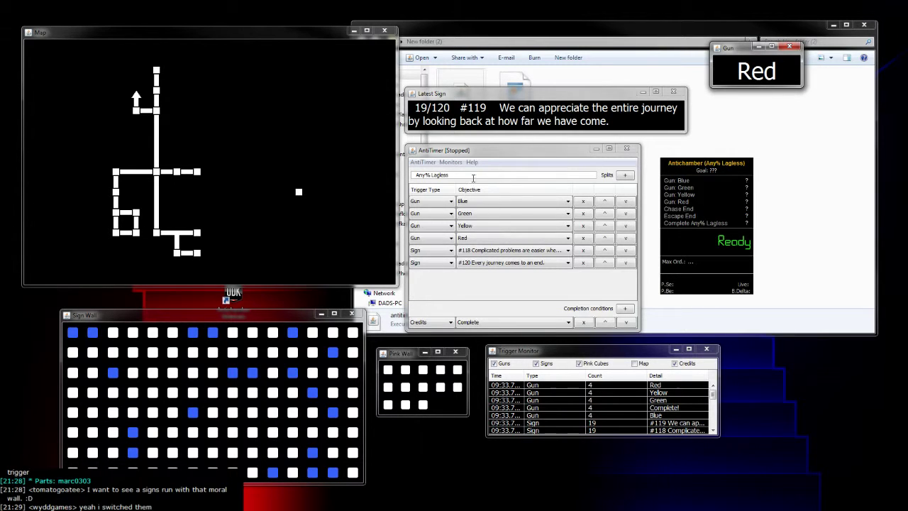
left_click(448, 162)
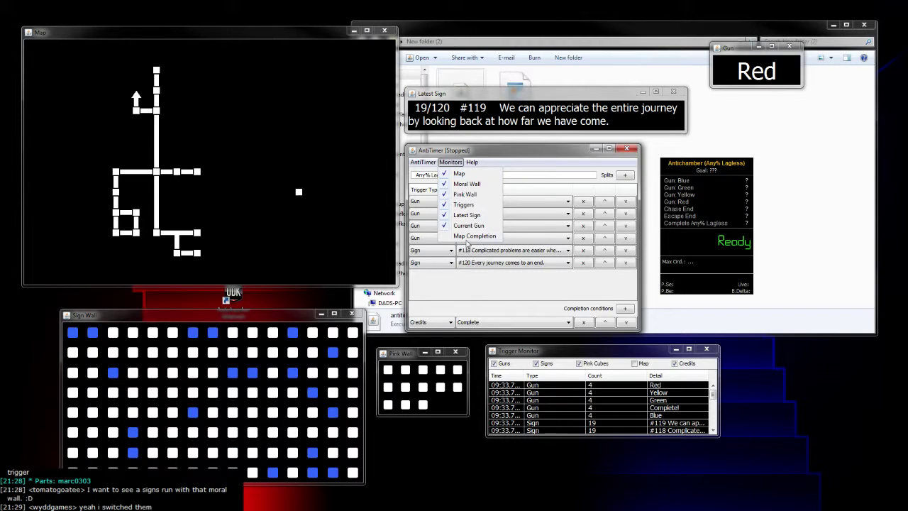
left_click(465, 239)
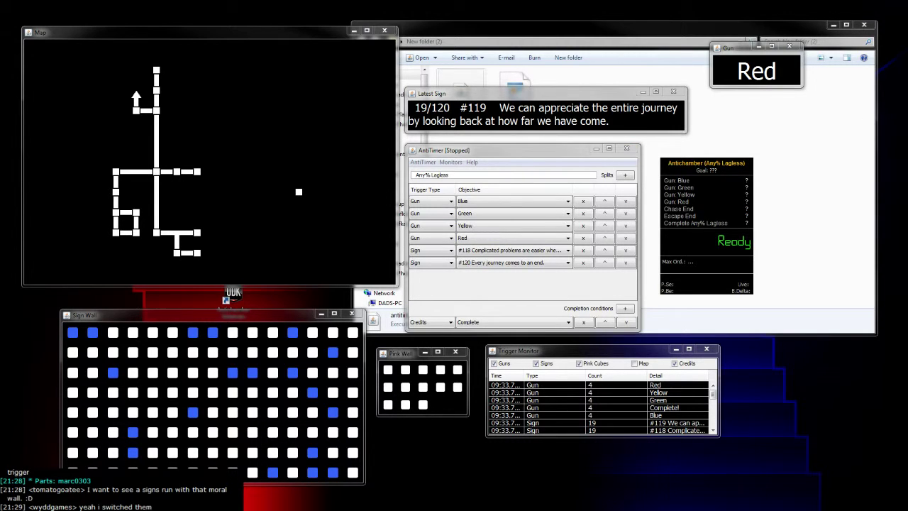
left_click_drag(773, 149, 740, 106)
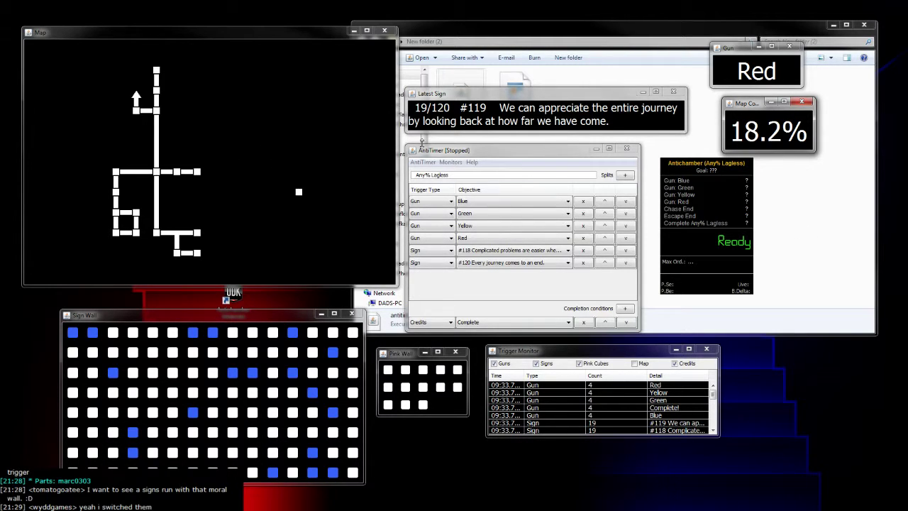
left_click(449, 162)
left_click(518, 169)
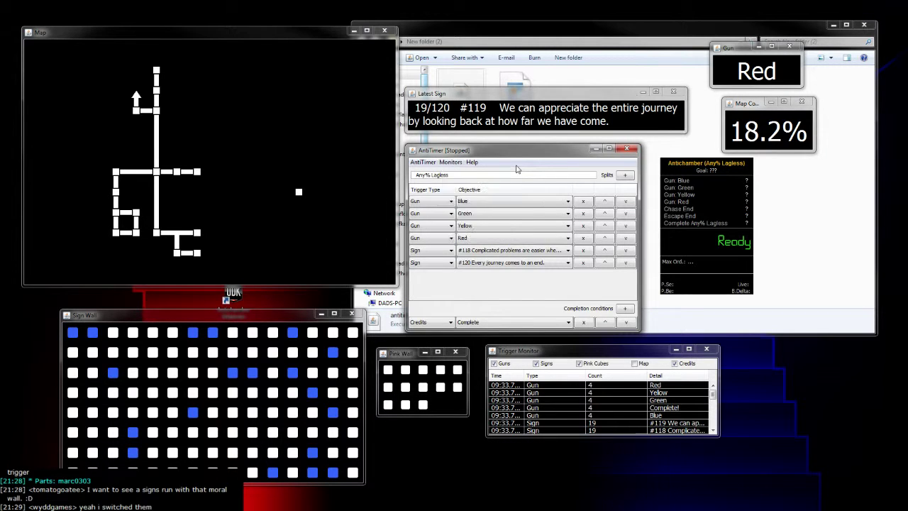
left_click(424, 162)
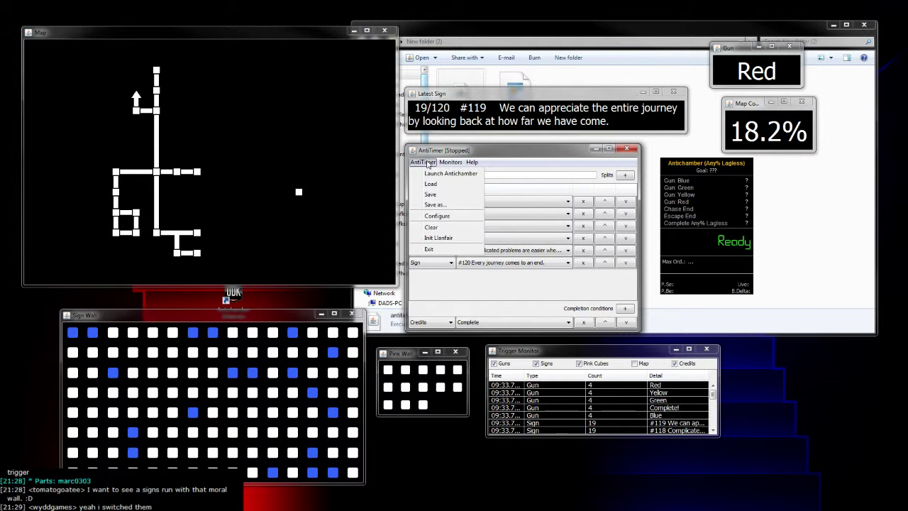
left_click(462, 216)
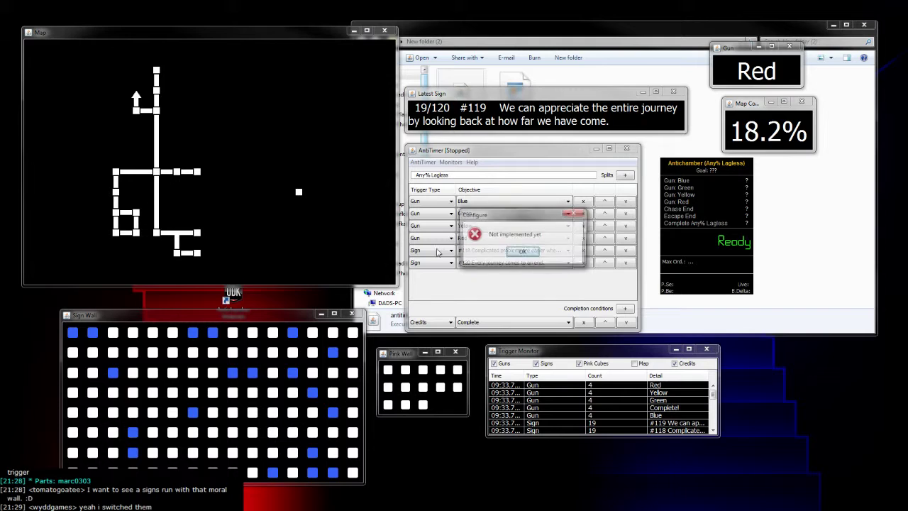
left_click(522, 253)
left_click(424, 163)
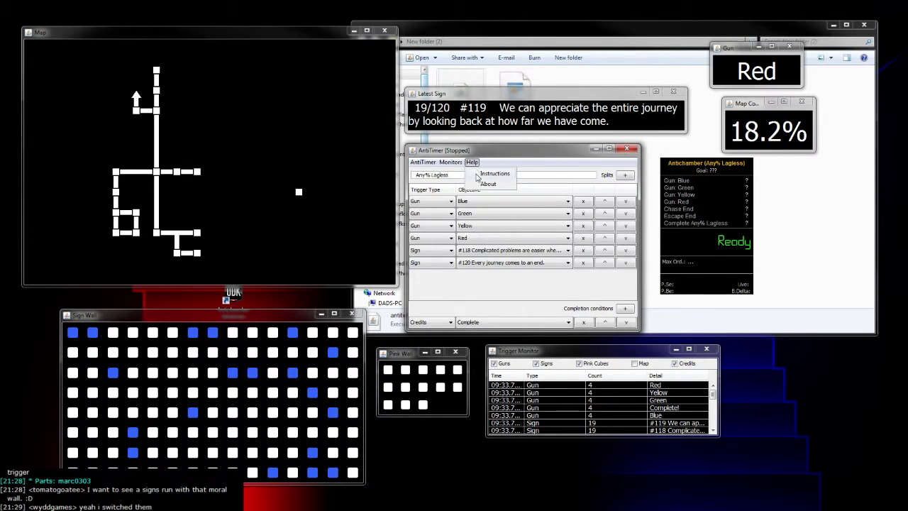
- Read the AntiTimer wiki's launch-flag and input-binding instructions, then minimize Chrome
key("Escape")
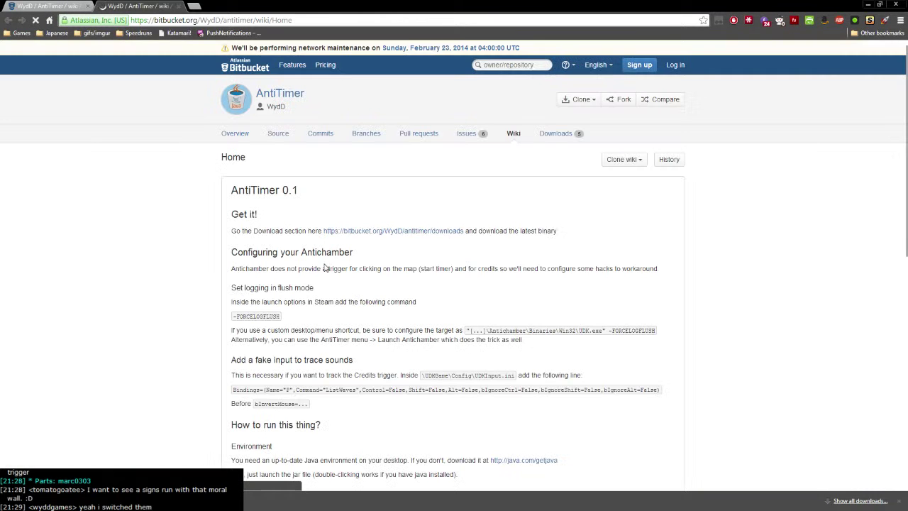
scroll(422, 295, "down", 1)
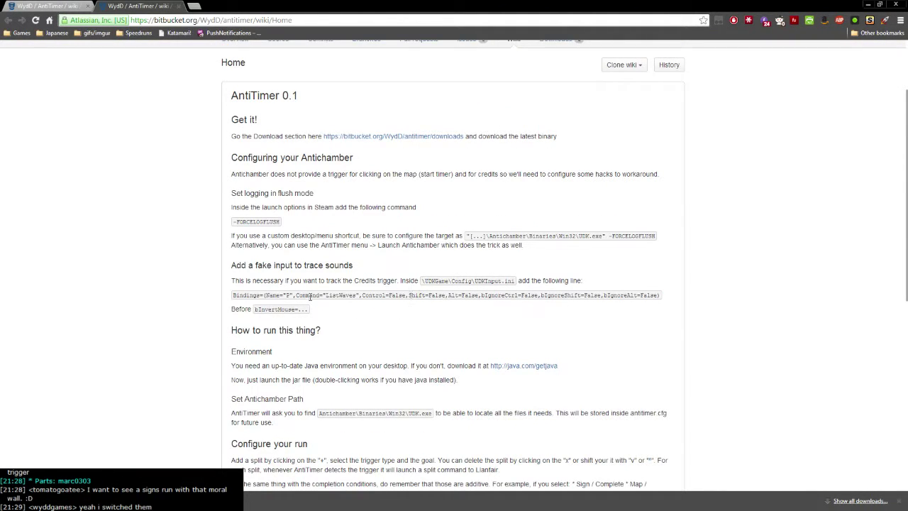
left_click_drag(323, 310, 235, 210)
left_click(335, 297)
scroll(599, 273, "down", 2)
scroll(599, 273, "down", 5)
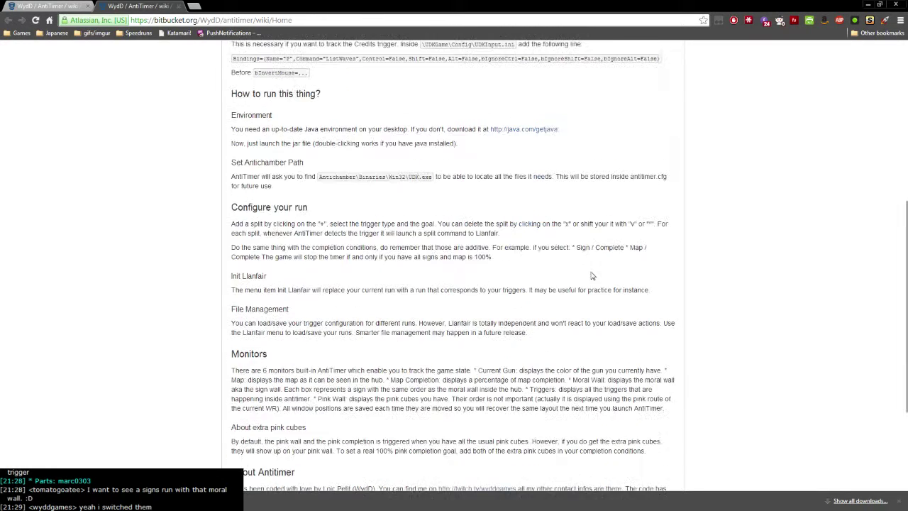
scroll(593, 275, "up", 3)
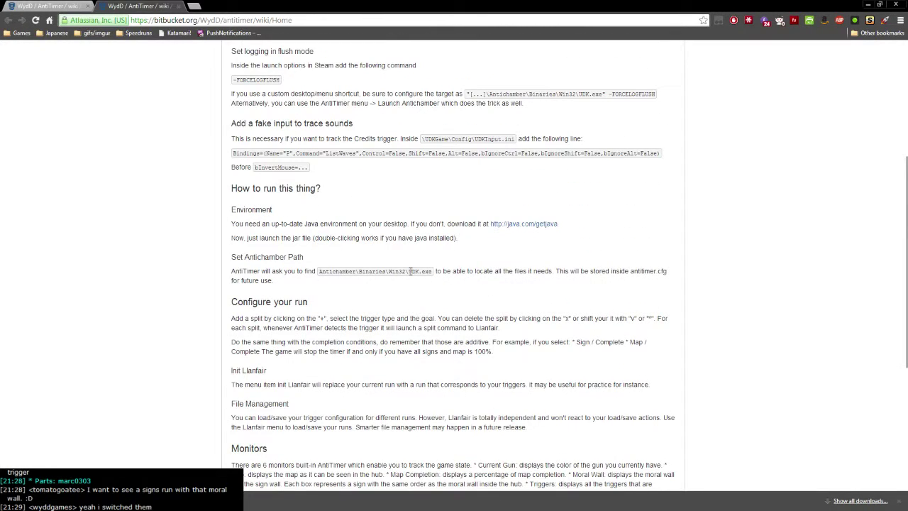
scroll(305, 241, "down", 1)
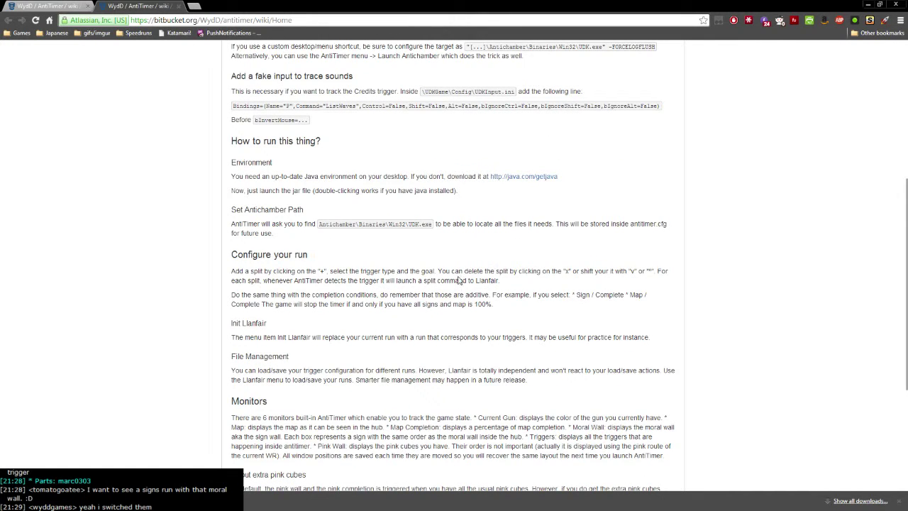
scroll(461, 251, "down", 1)
scroll(349, 245, "down", 3)
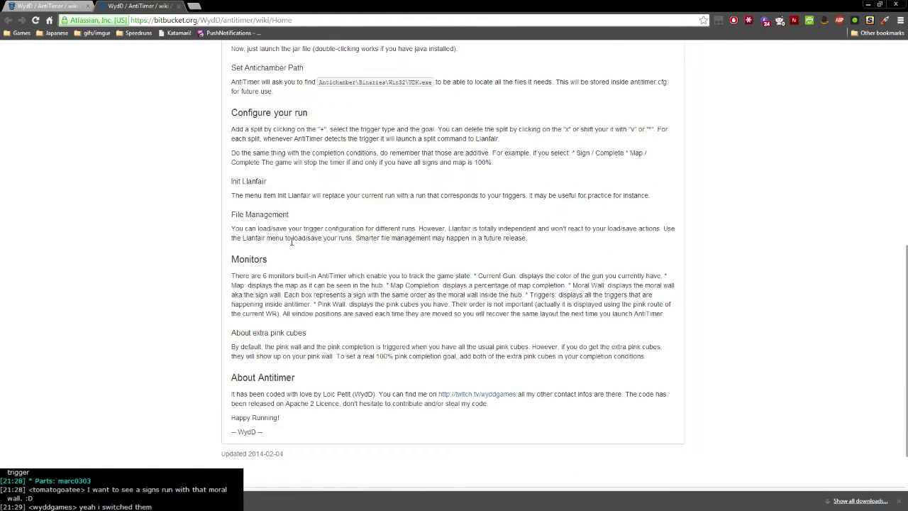
scroll(332, 265, "up", 3)
scroll(199, 119, "up", 7)
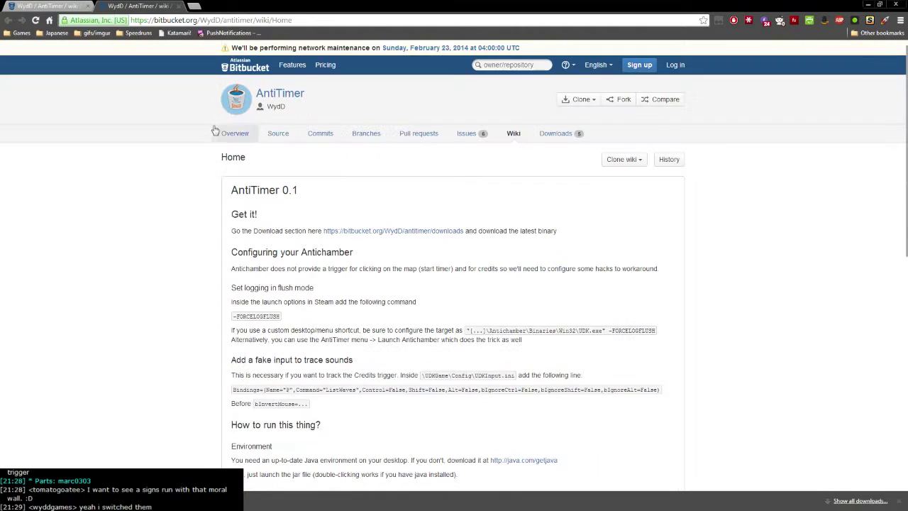
left_click(864, 5)
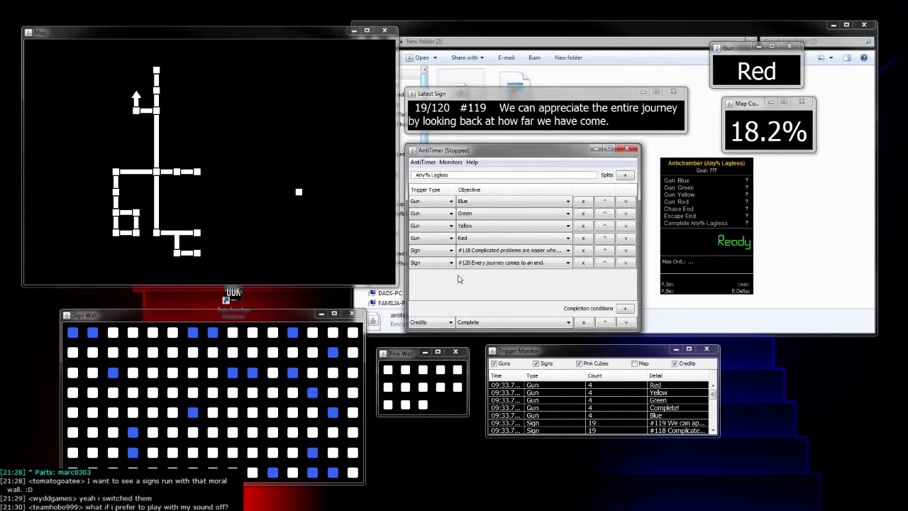
left_click(450, 163)
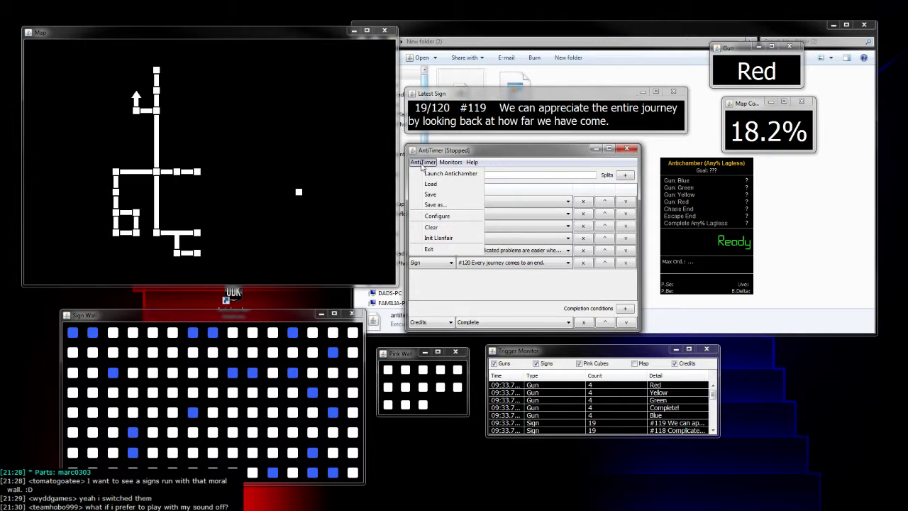
left_click(422, 163)
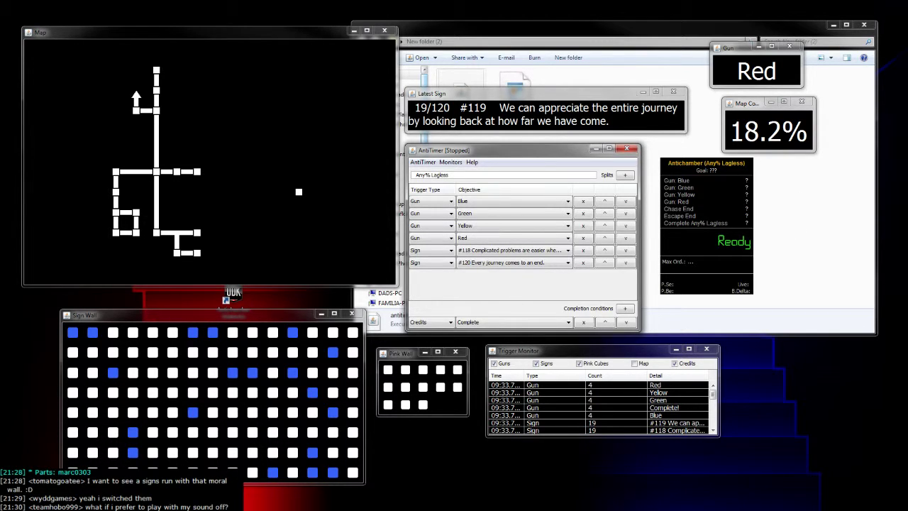
key("alt+Tab")
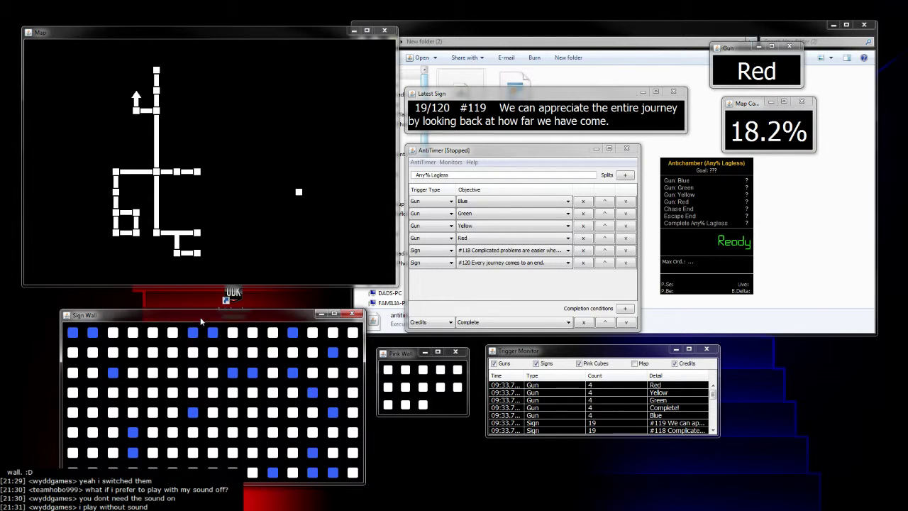
- Move the Sign Wall window up-left, then shift the splits panel left and nudge AntiTimer up-left
left_click_drag(200, 323, 180, 303)
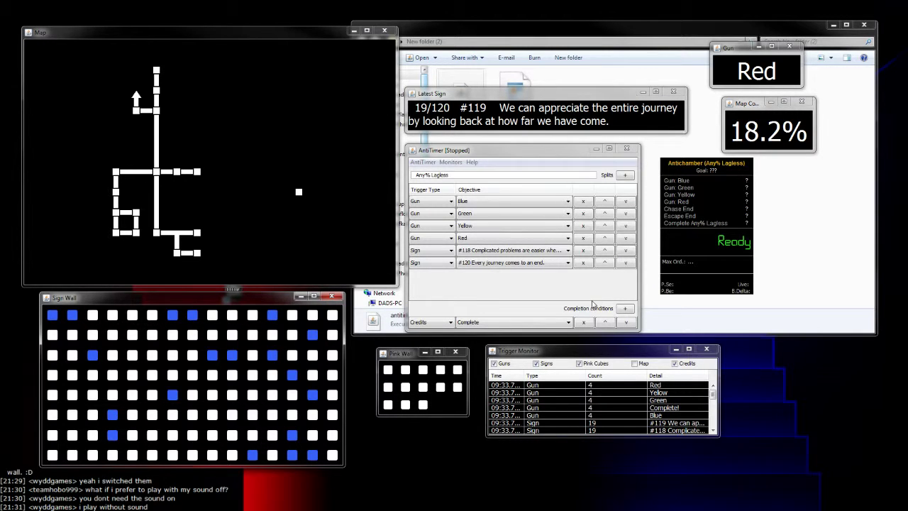
left_click(500, 278)
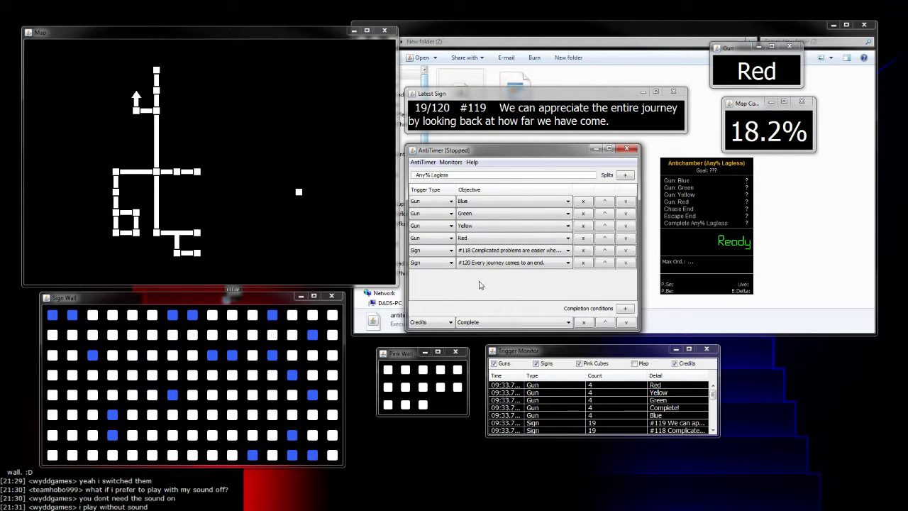
mouse_move(712, 230)
left_mouse_down()
mouse_move(712, 212)
mouse_move(698, 234)
left_mouse_up()
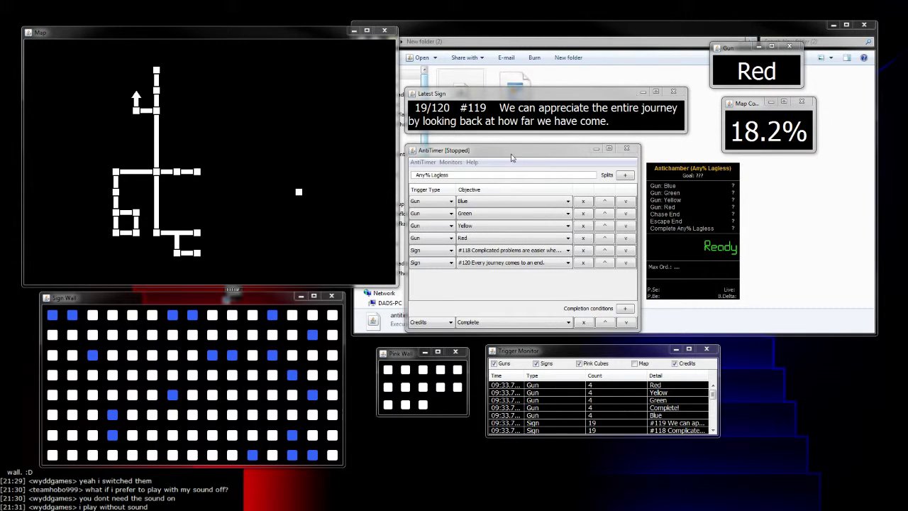
left_click_drag(512, 151, 509, 146)
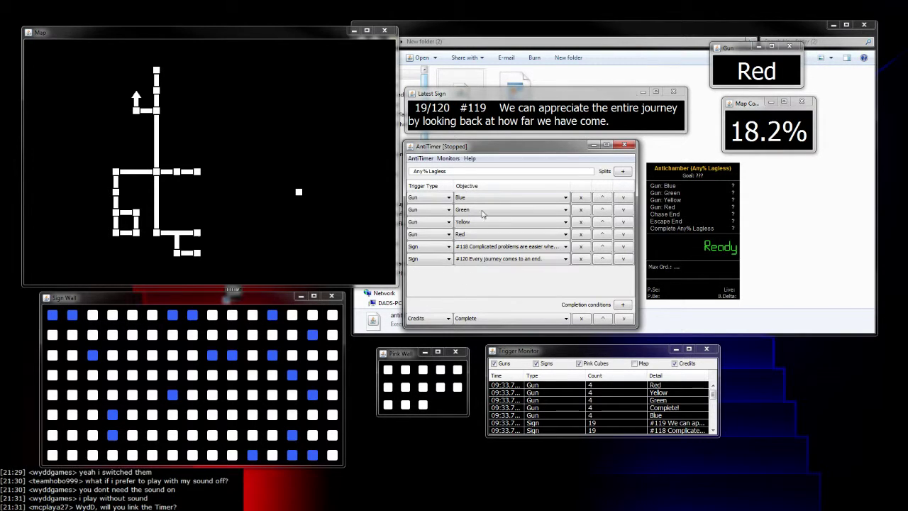
left_click(696, 210)
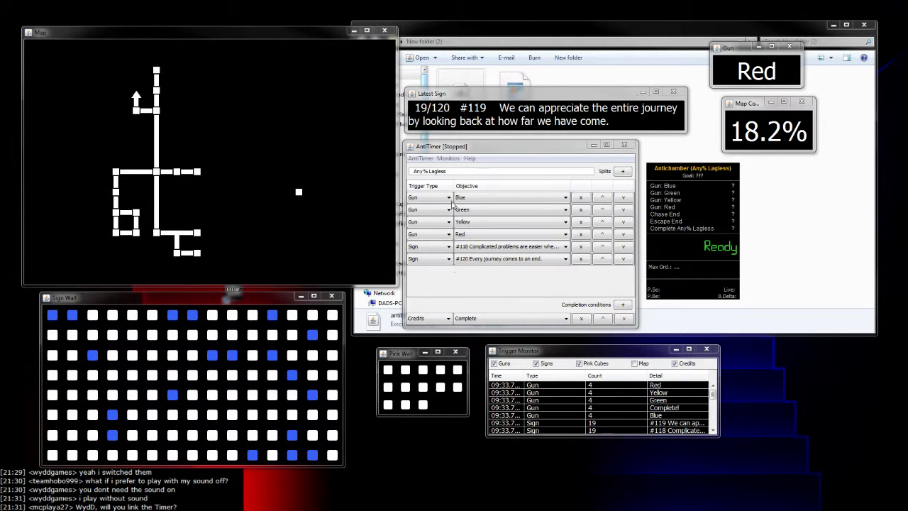
- Save the Any% Lagless trigger configuration to a file from the AntiTimer menu
left_click(426, 161)
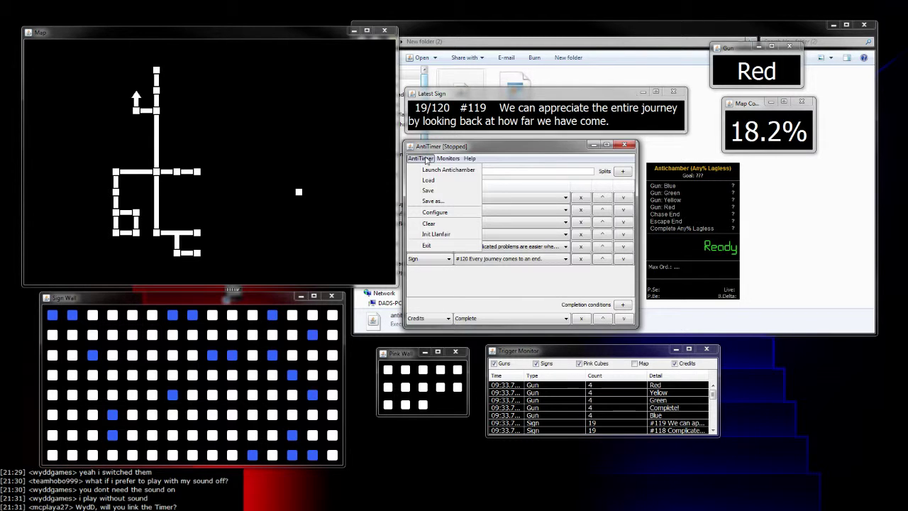
left_click(446, 264)
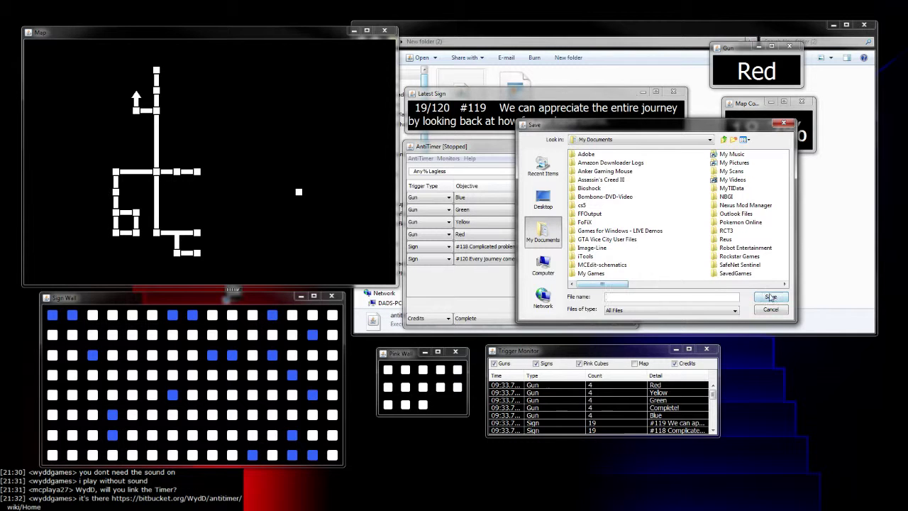
left_click(769, 296)
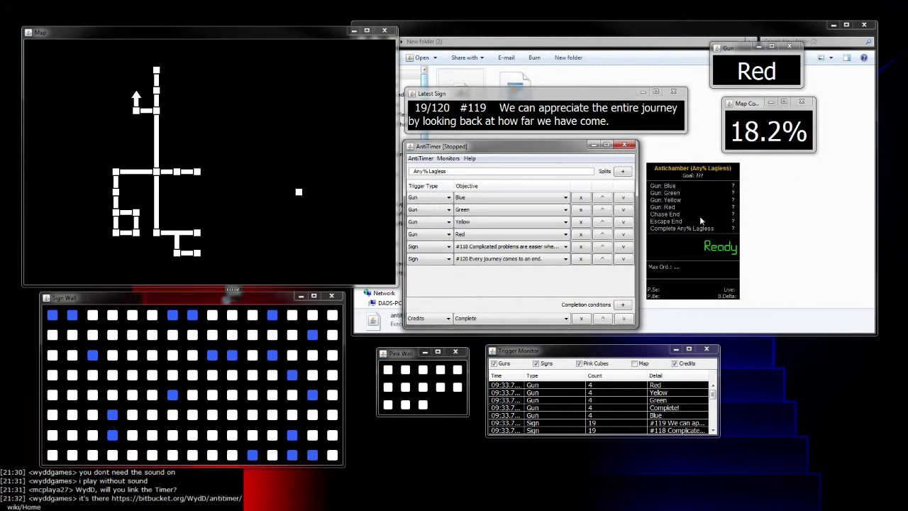
- Open the Llanfair splits panel's context menu twice, dismissing it each time without choosing anything
right_click(699, 215)
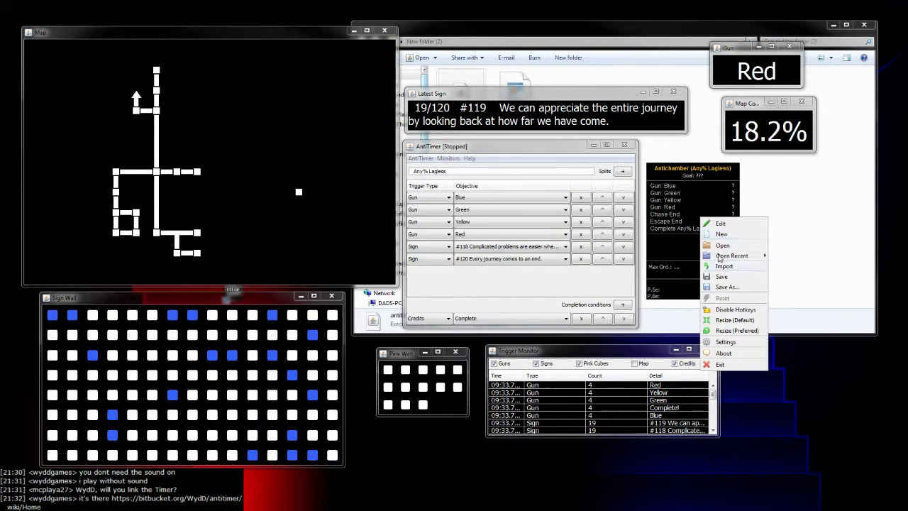
left_click(695, 189)
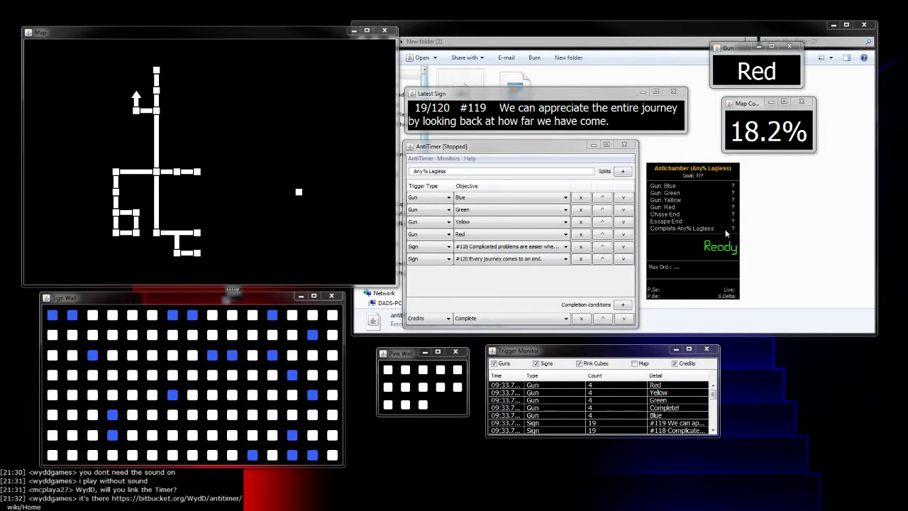
right_click(704, 202)
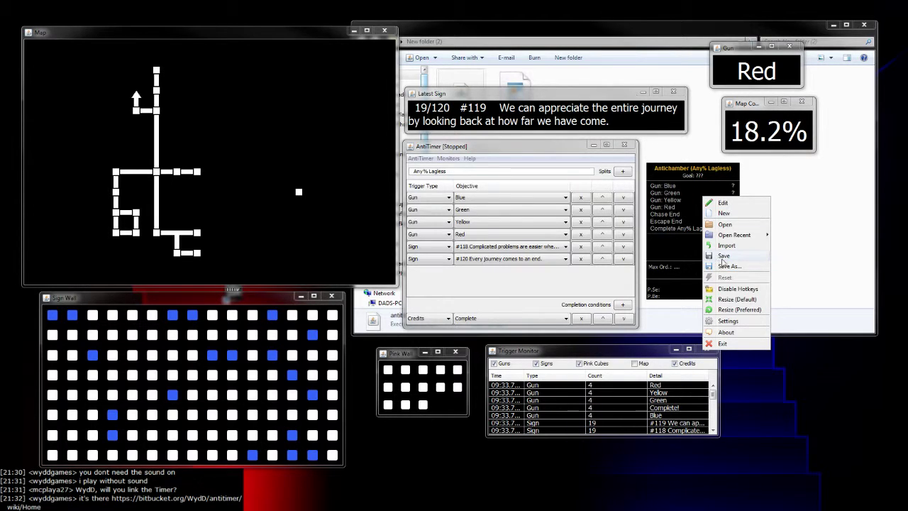
left_click(670, 202)
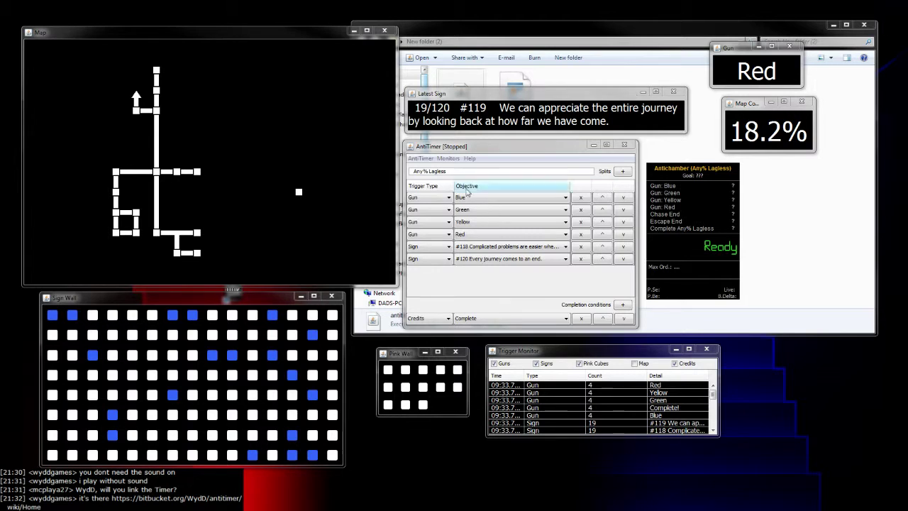